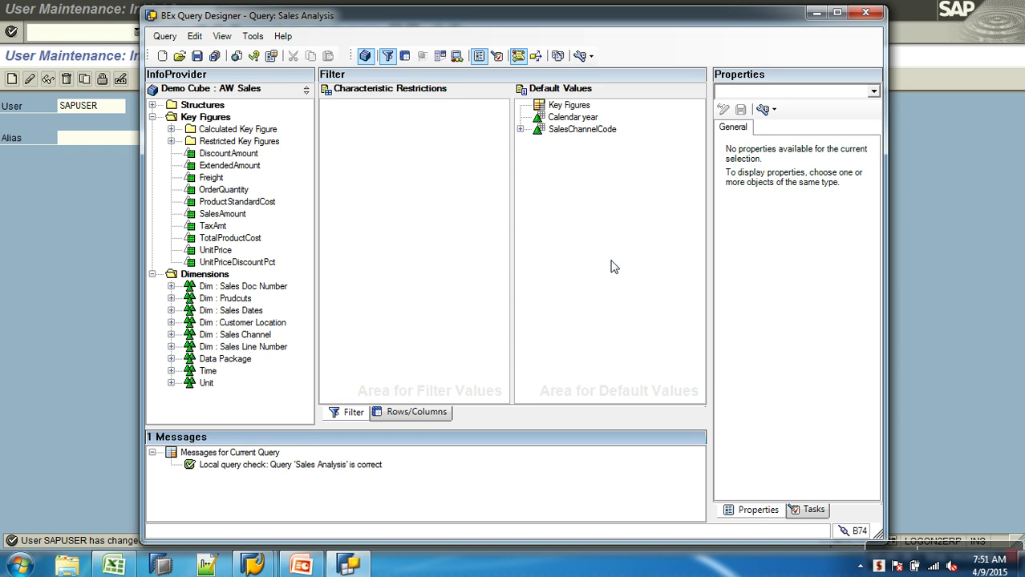
Step: Add Calendar day from the Time dimension to the query's default values and try to restrict it
click(171, 371)
drag(241, 358, 575, 106)
right_click(576, 107)
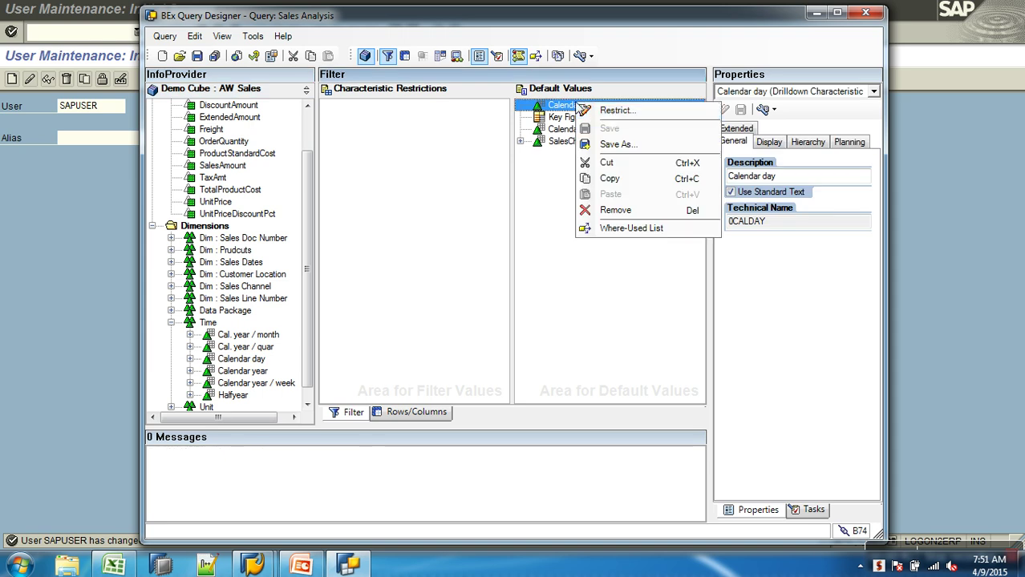
click(601, 110)
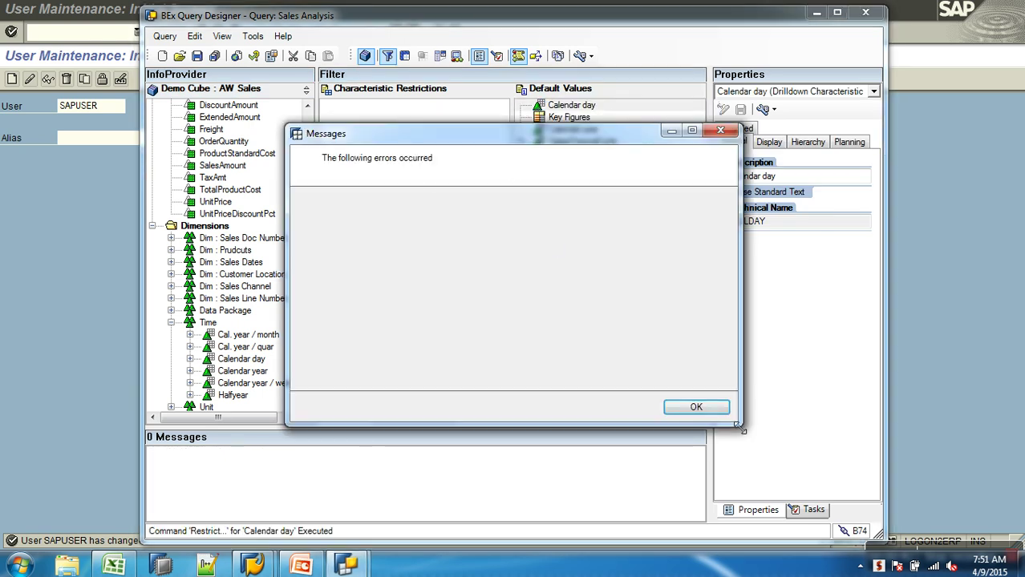
click(696, 406)
click(635, 392)
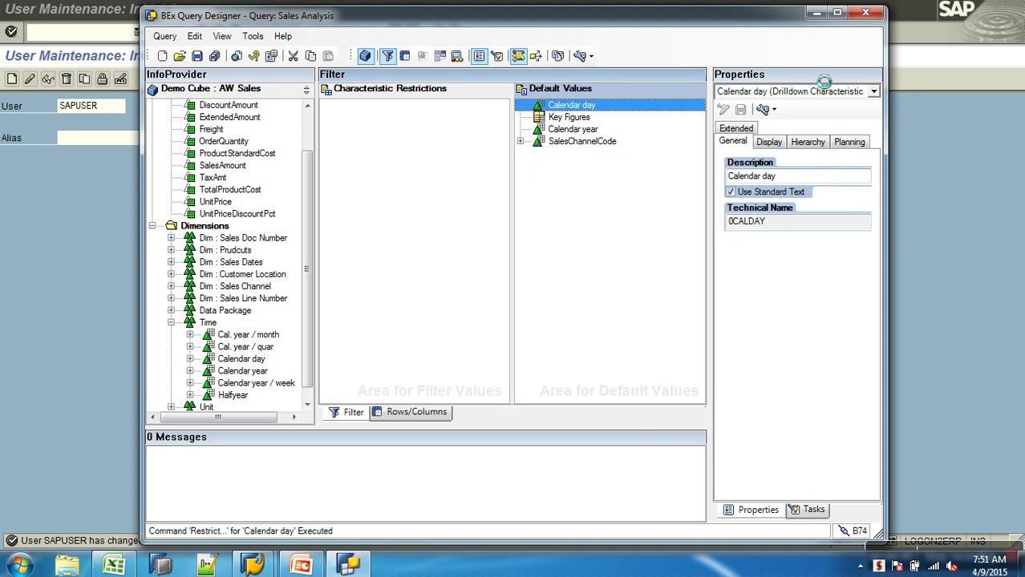
Step: Close the query without saving, restart Query Designer and log on to SAP BW with the account password
click(865, 12)
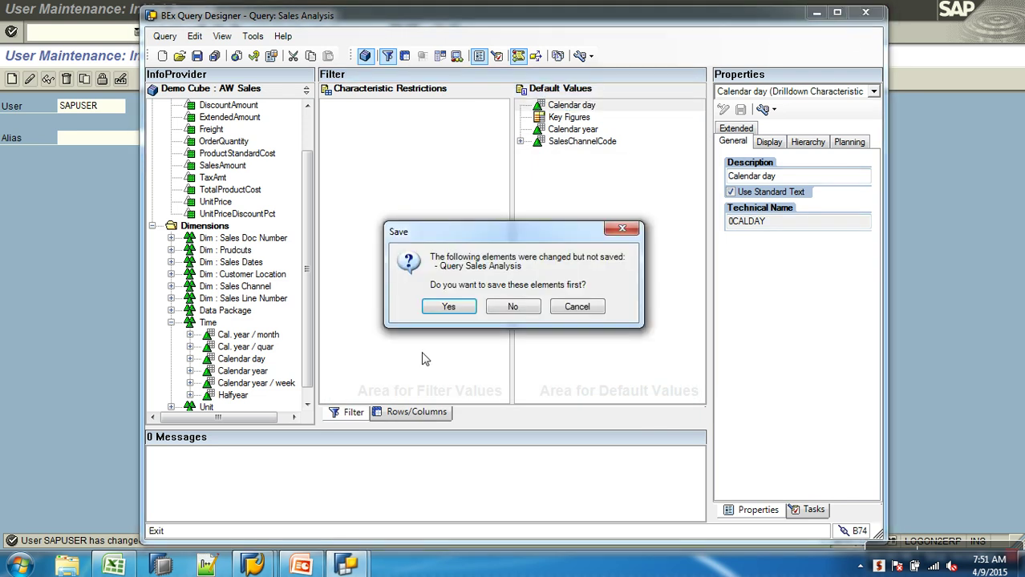
click(510, 306)
click(23, 566)
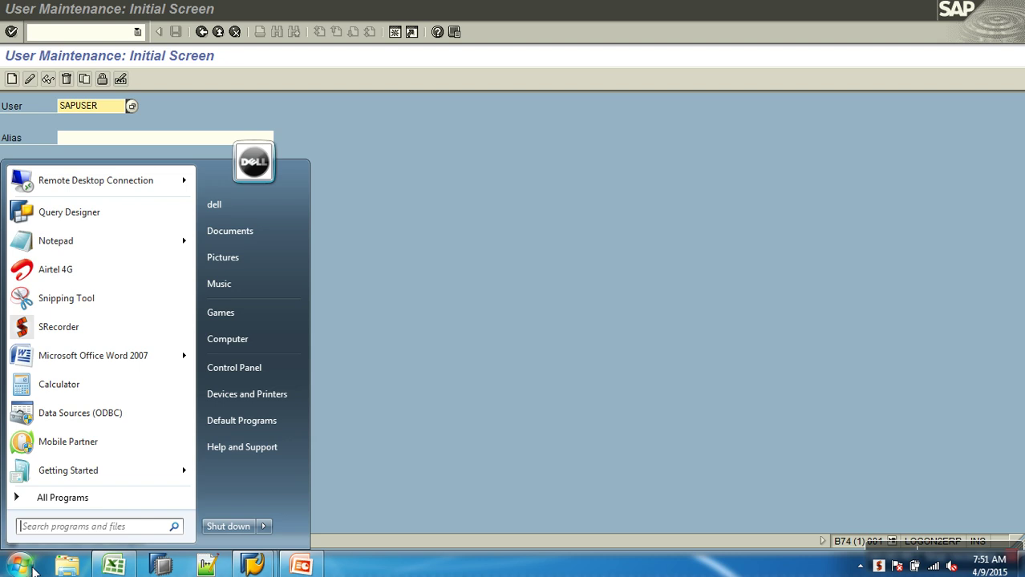
click(116, 218)
click(547, 362)
text(******)
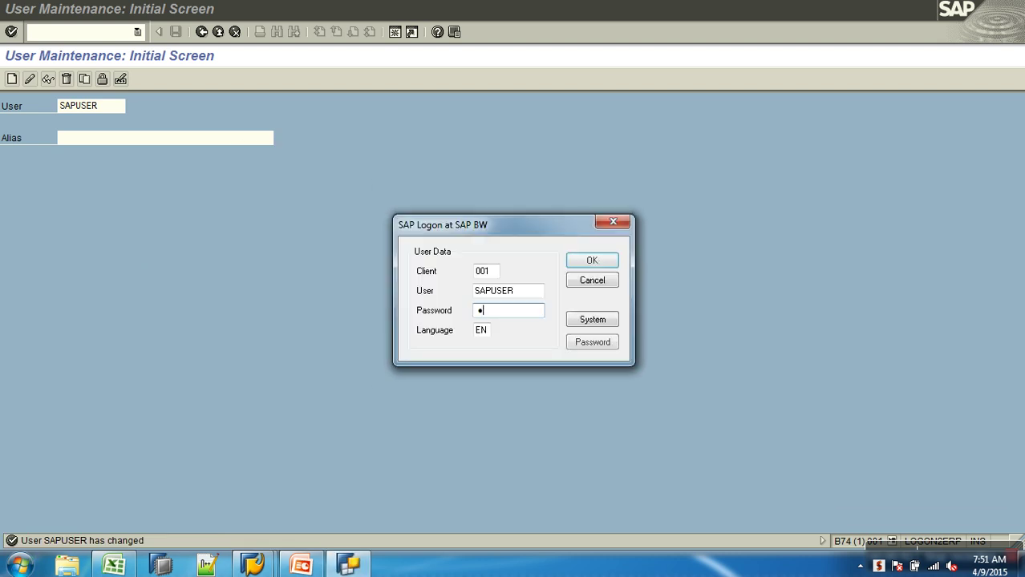
text(**)
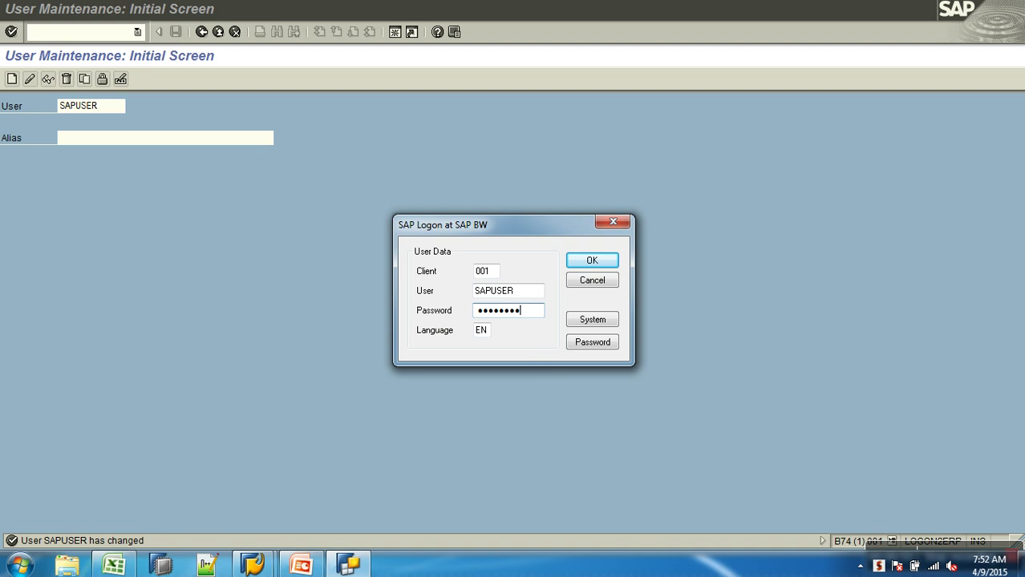
key(Return)
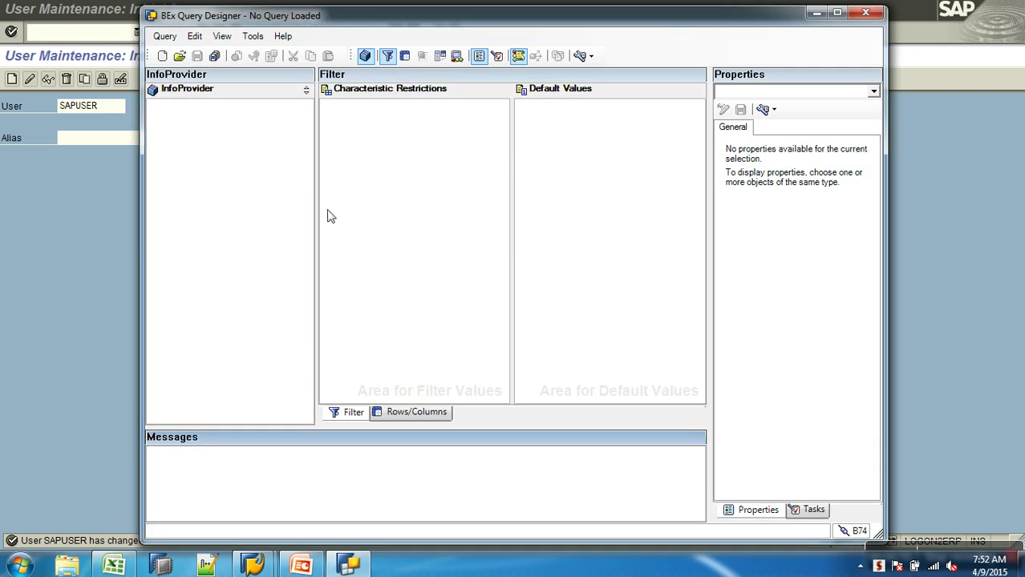
Step: Open the Sales Analysis query AWSALES_B_Q0006 from the history and view its rows and columns layout
click(179, 55)
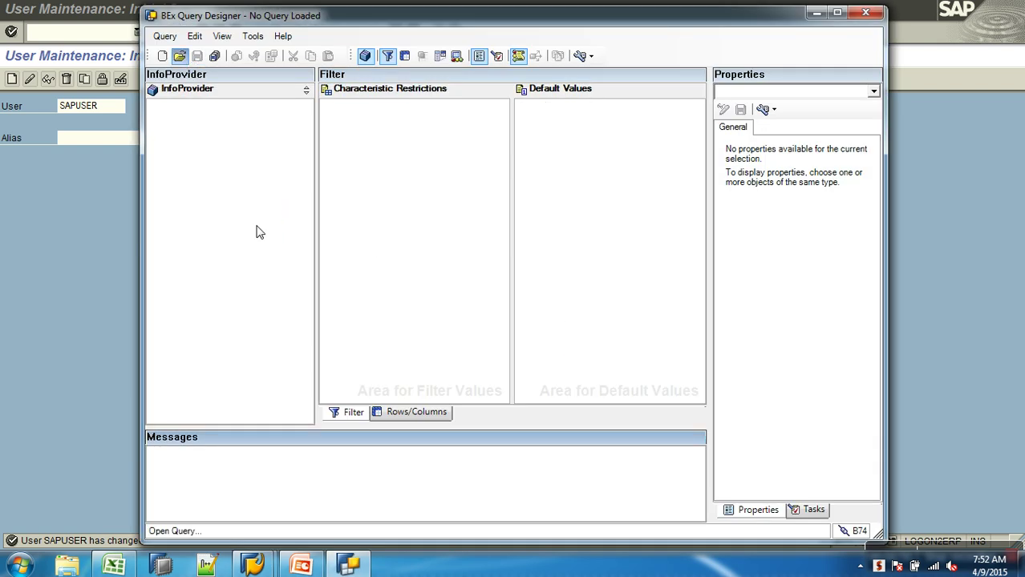
click(490, 207)
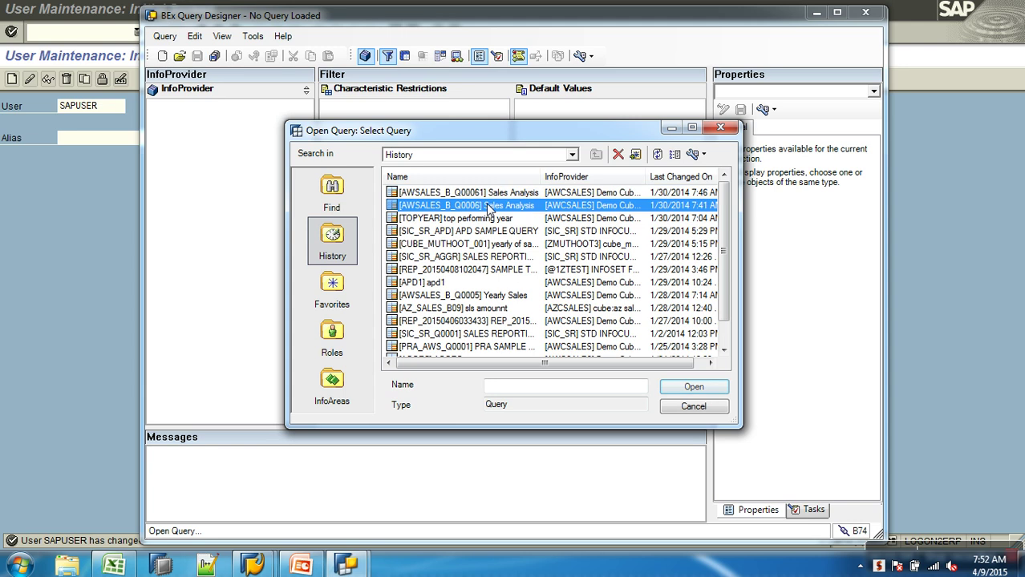
click(689, 388)
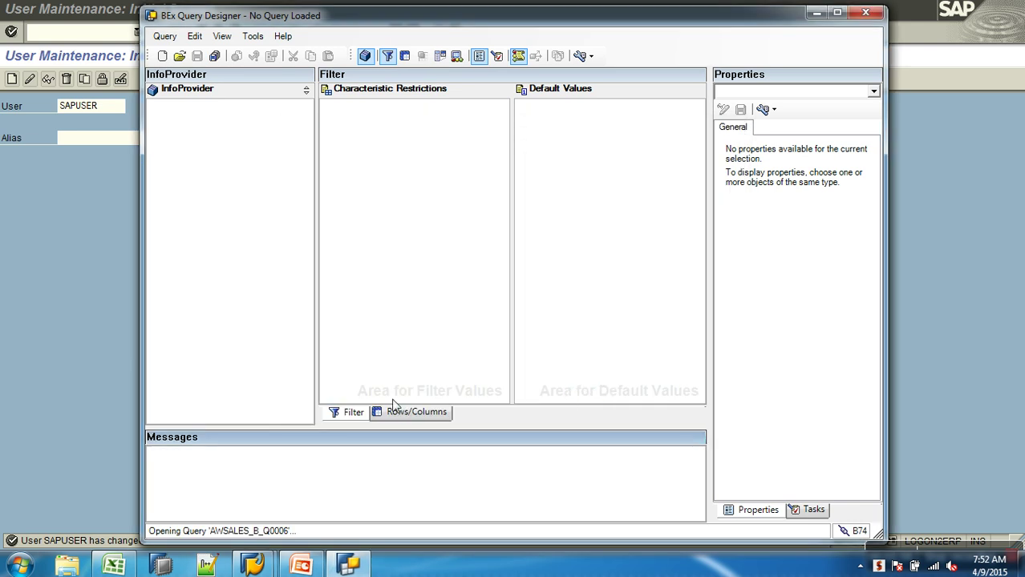
click(396, 411)
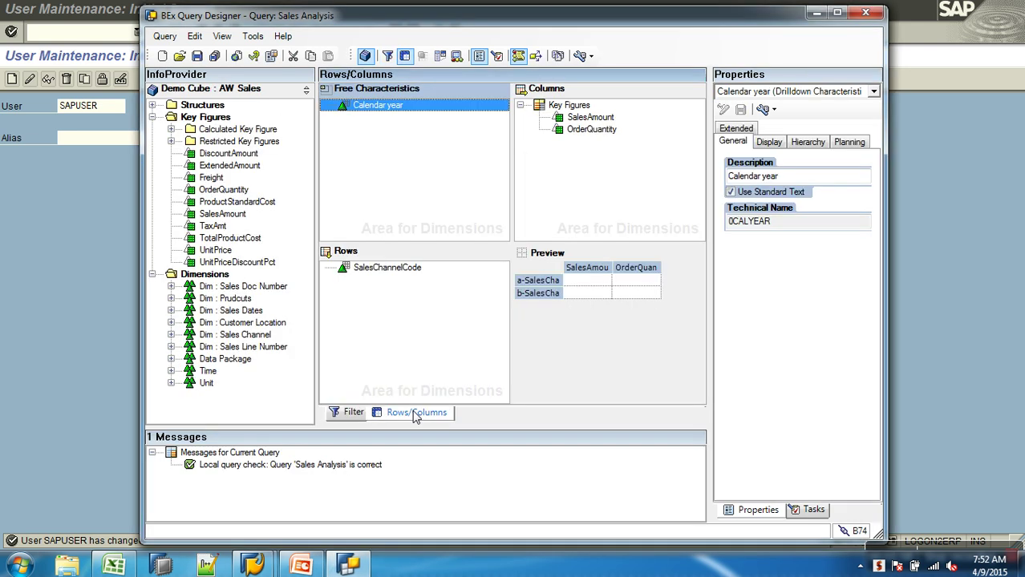
Step: Add Calendar day from the Time dimension to the filter's default values and open its restriction
click(346, 411)
click(171, 370)
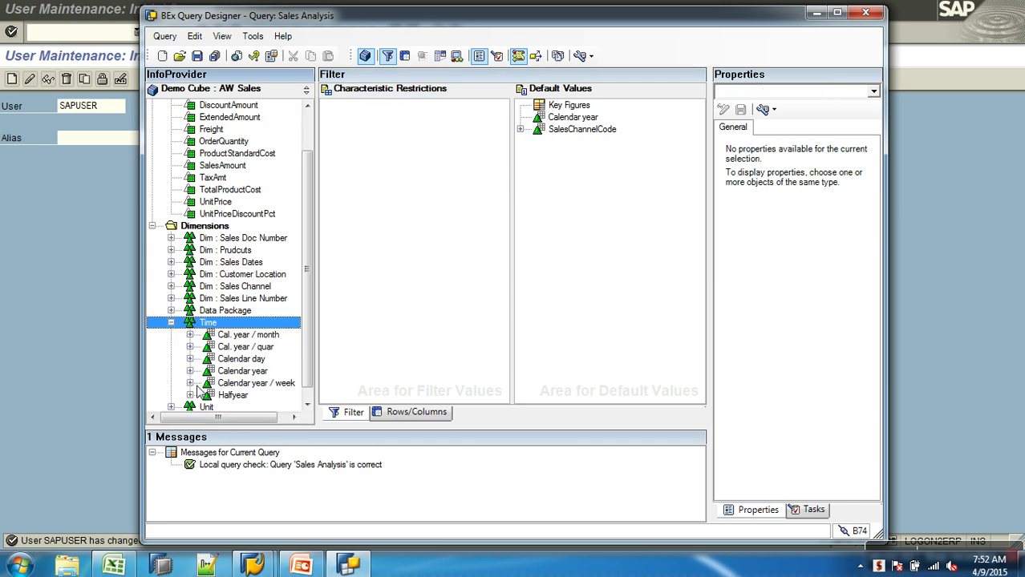
drag(252, 361, 551, 161)
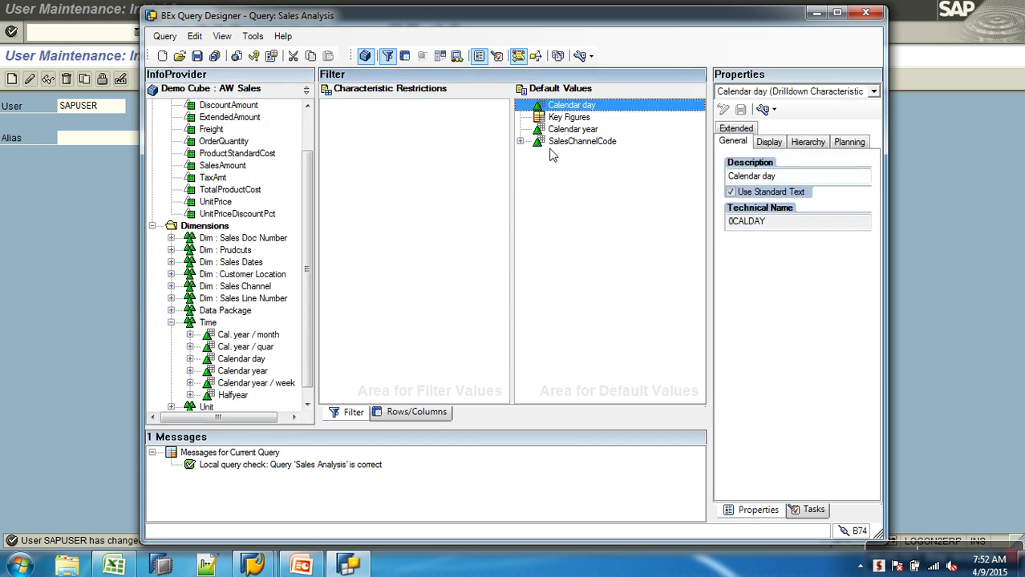
right_click(569, 106)
click(597, 112)
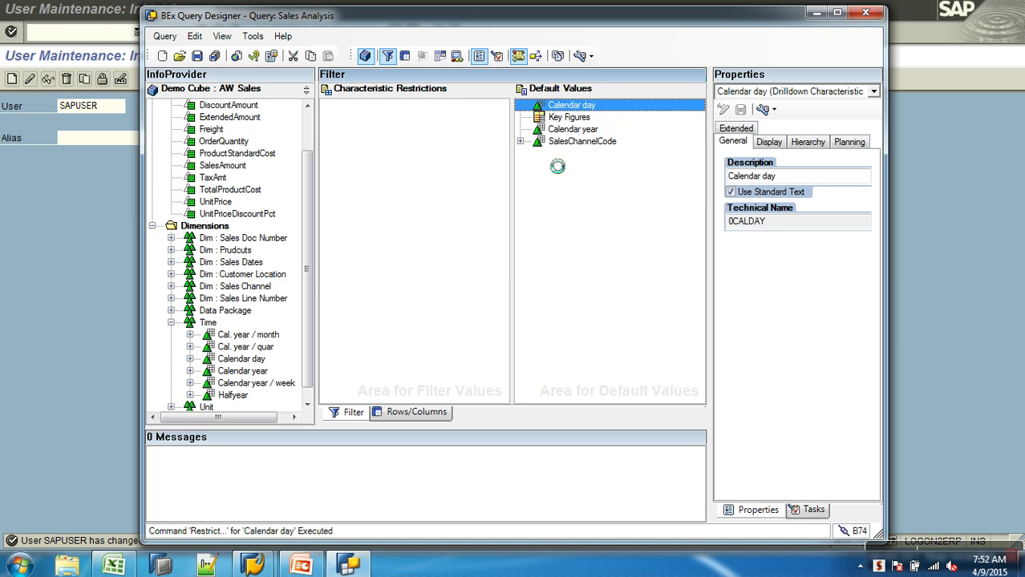
Step: List the Calendar day variables with technical names, then examine the definition and technical name of Current Calendar Day (SAP Exit)
click(448, 162)
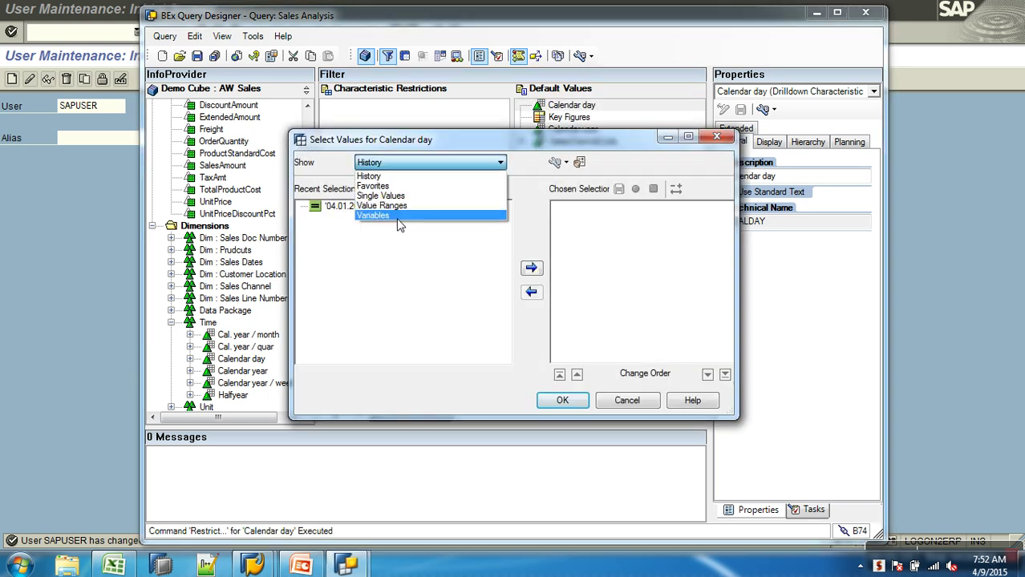
click(400, 217)
click(558, 164)
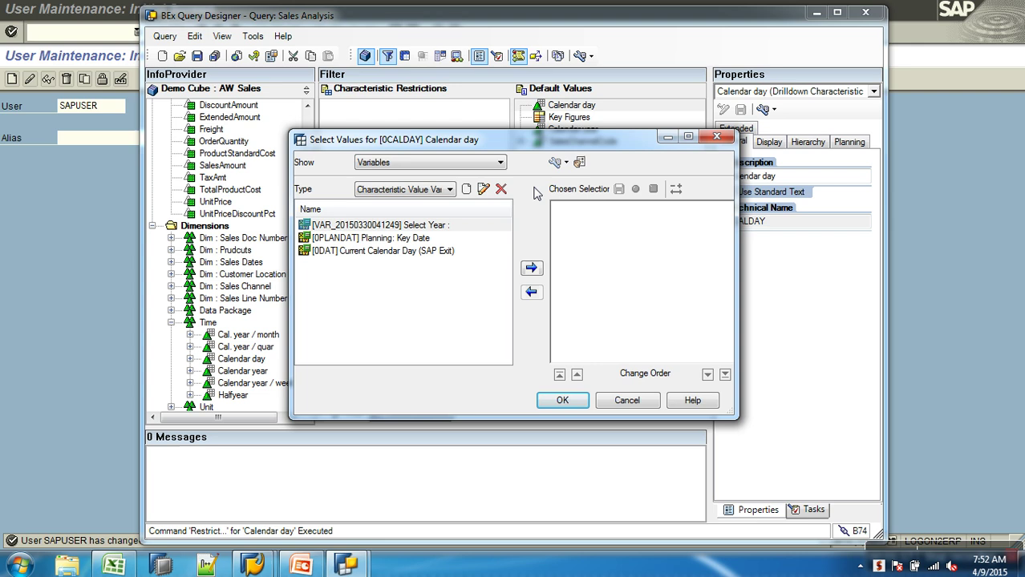
click(338, 252)
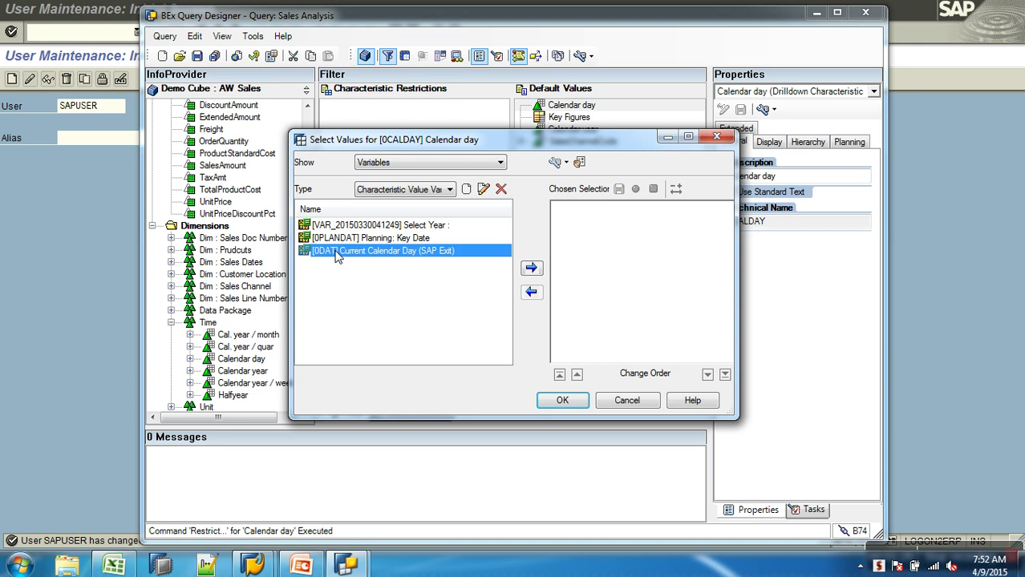
click(483, 189)
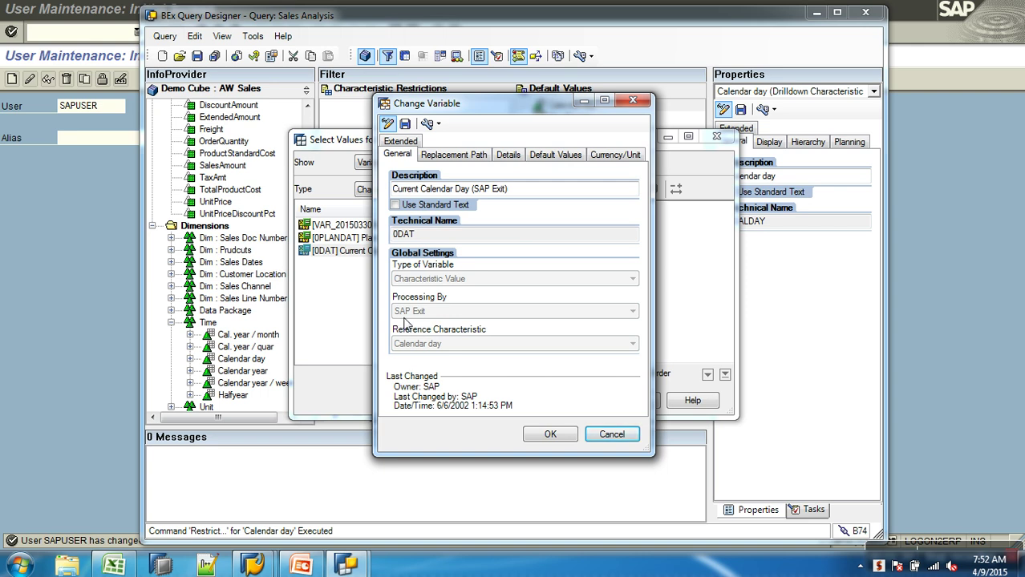
drag(422, 234, 169, 206)
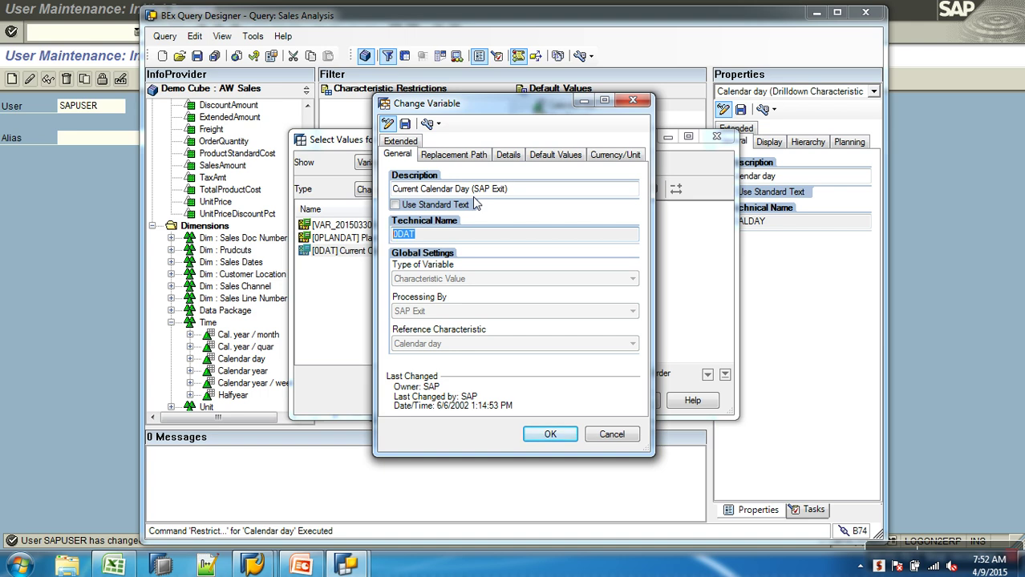
Step: Switch to the SAP GUI window and start transaction SE37 to reach the Function Builder
click(76, 125)
click(90, 32)
text(/nse37)
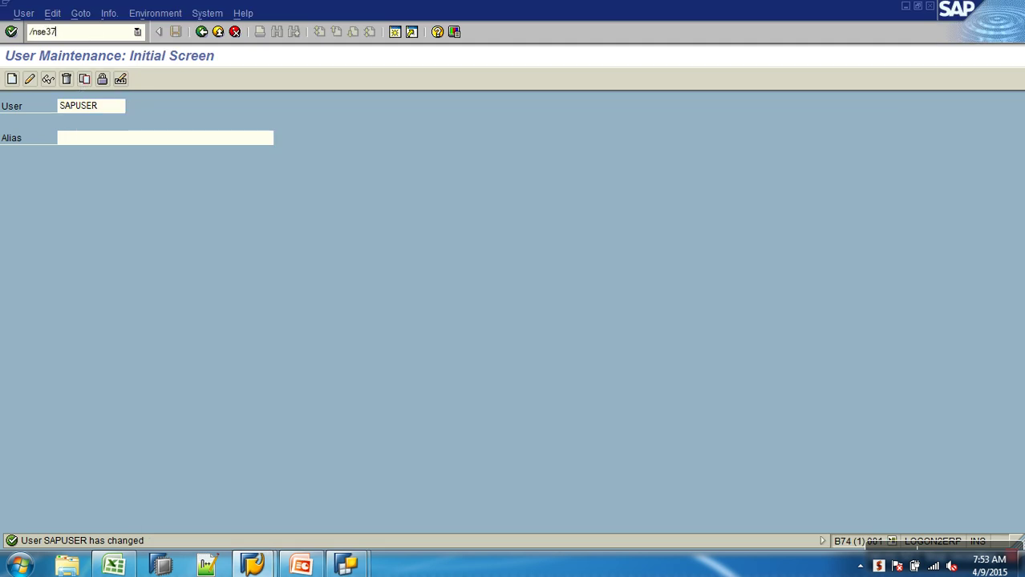
key(Return)
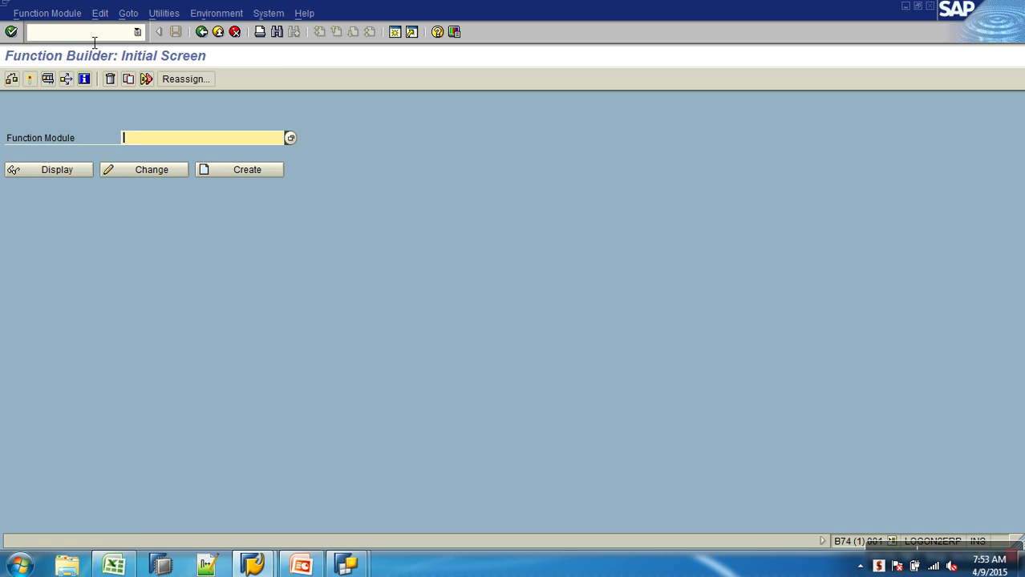
Step: Search function modules for *0DAT*, choose RSVAREXIT_0P_0DATA_0F and open its test screen
text(*0DAT*)
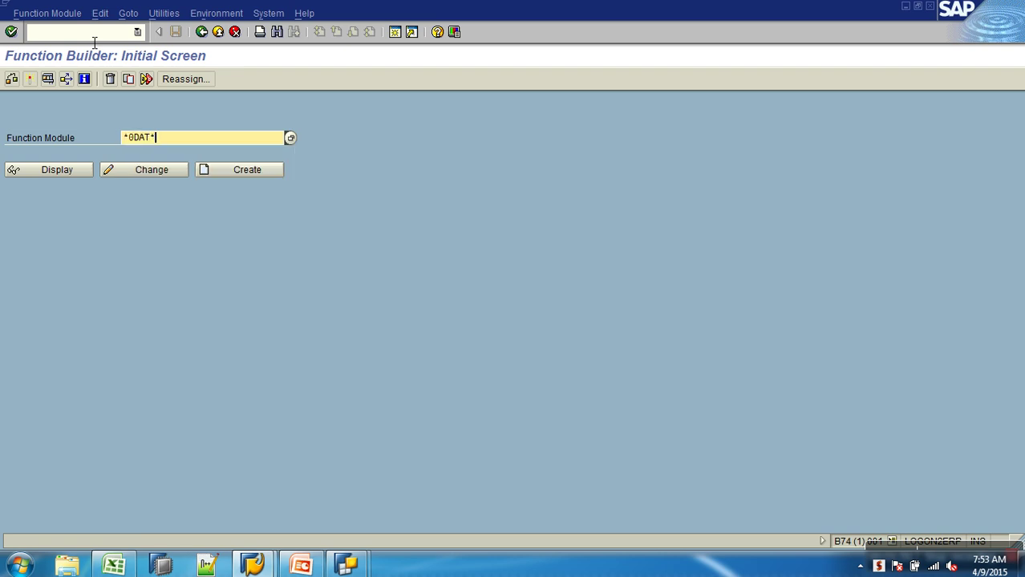
key(Return)
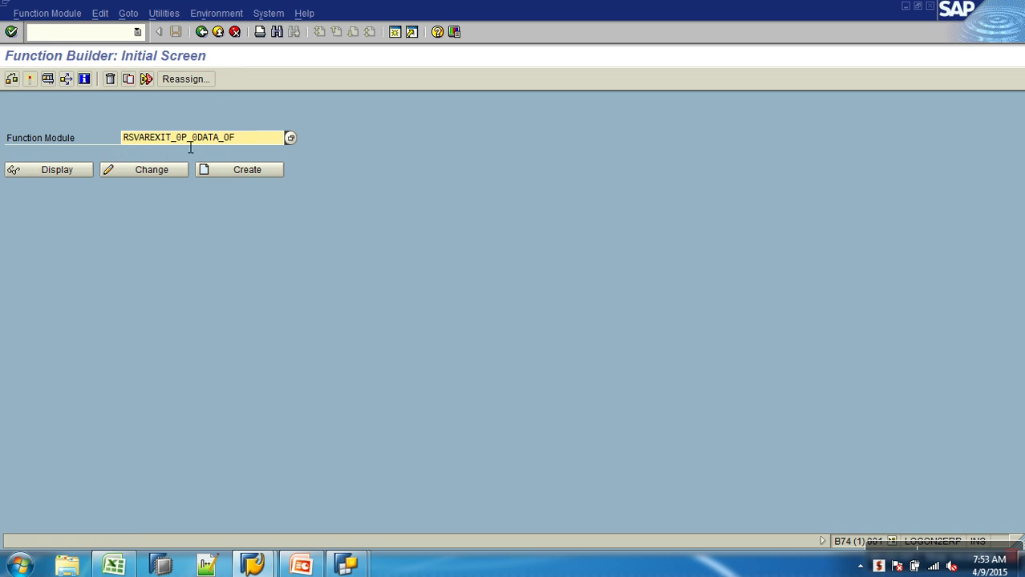
click(48, 79)
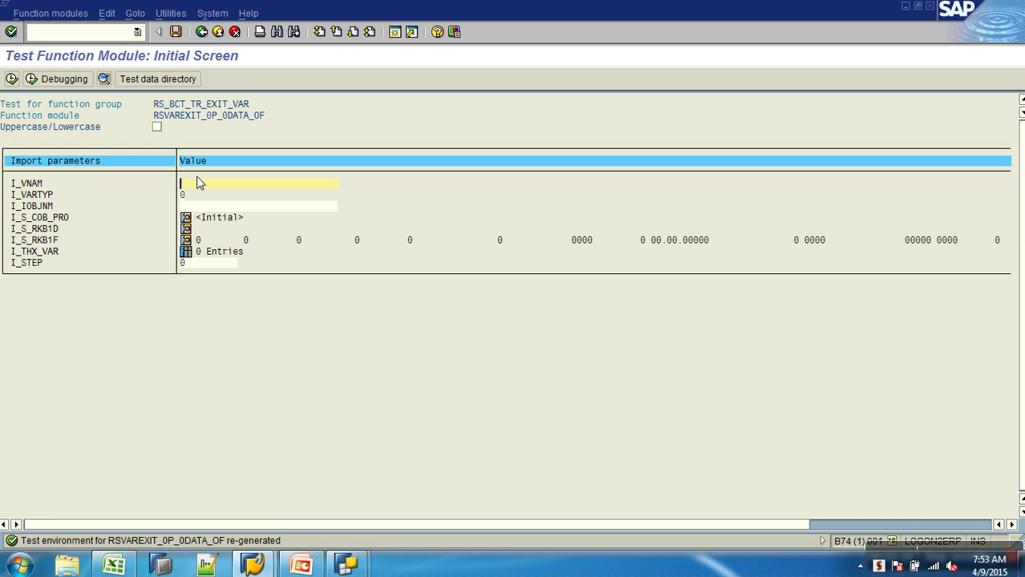
Step: Run the function module test with I_VNAM set to 0DAT and I_IOBJNM set to 0CALDAY
text(0dat)
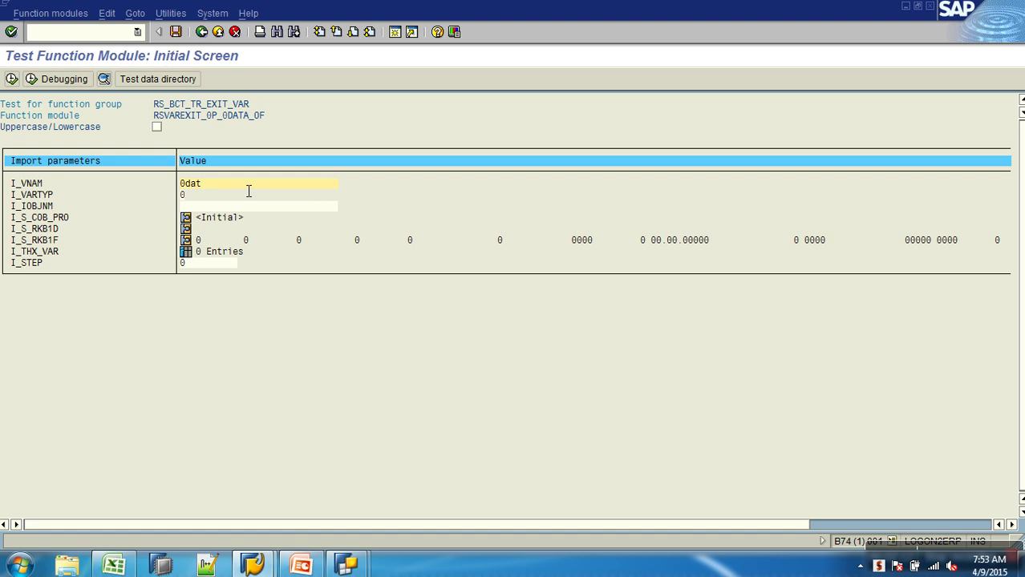
key(BackSpace)
key(BackSpace)
key(BackSpace)
text(DAT)
click(11, 79)
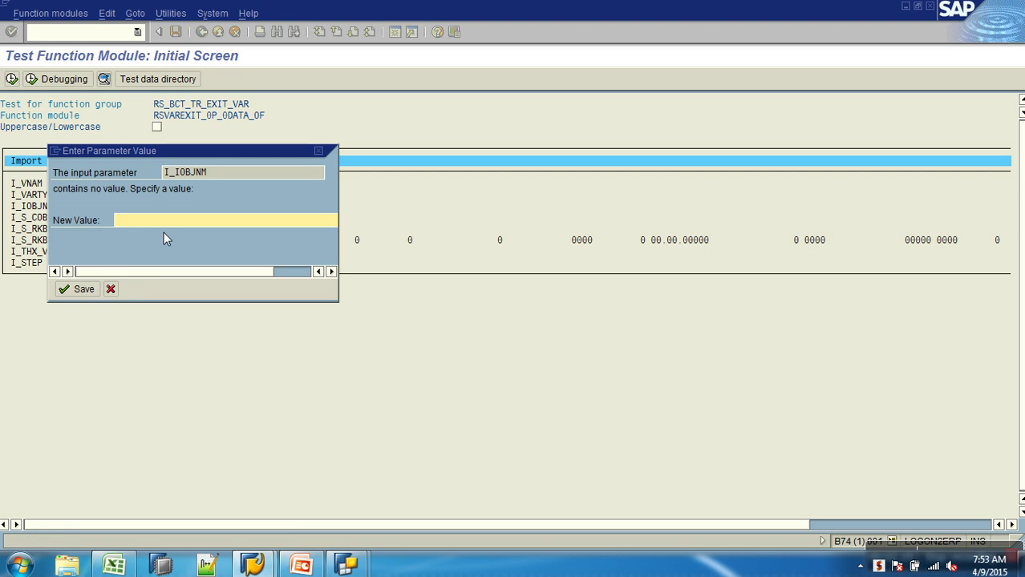
text(0CALDAY)
click(69, 290)
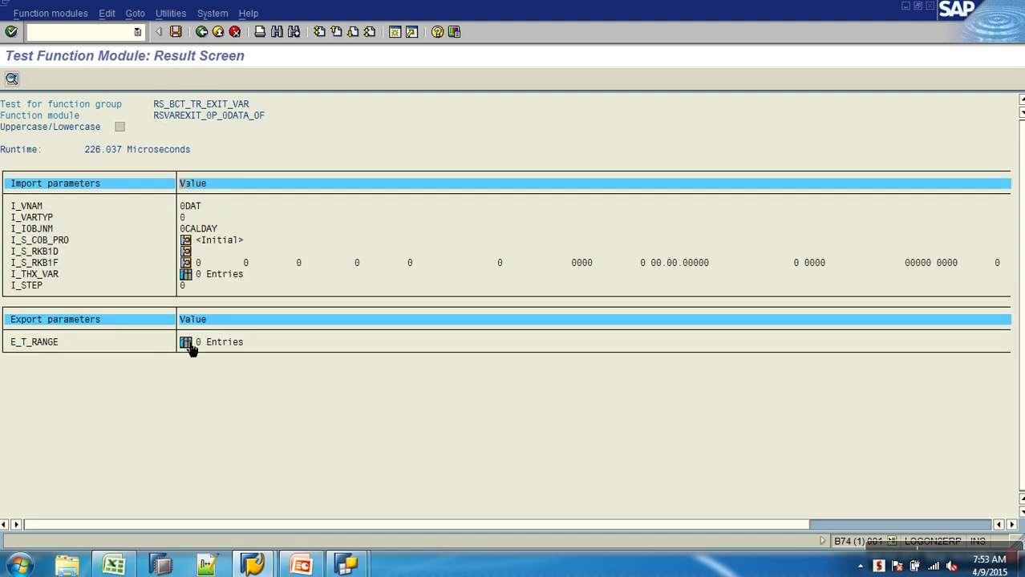
Step: Inspect the entries of the E_T_RANGE export parameter, then return to the Function Builder initial screen
click(186, 342)
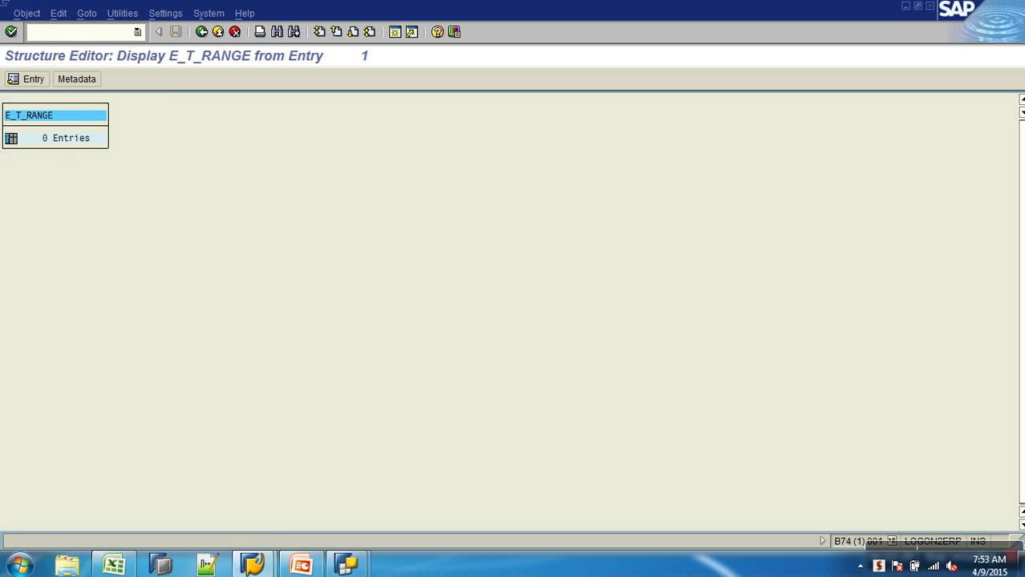
click(203, 33)
click(185, 343)
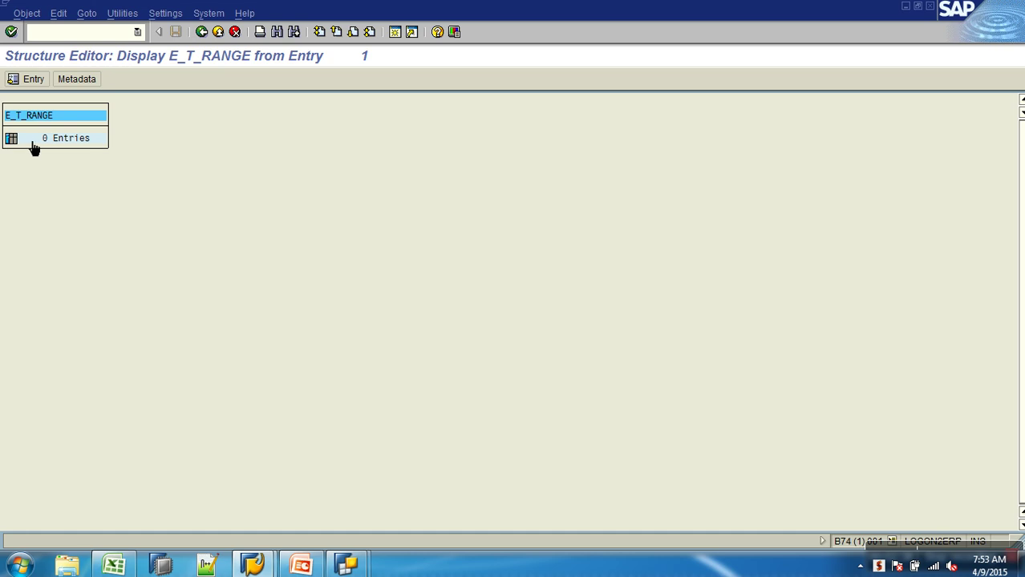
click(202, 32)
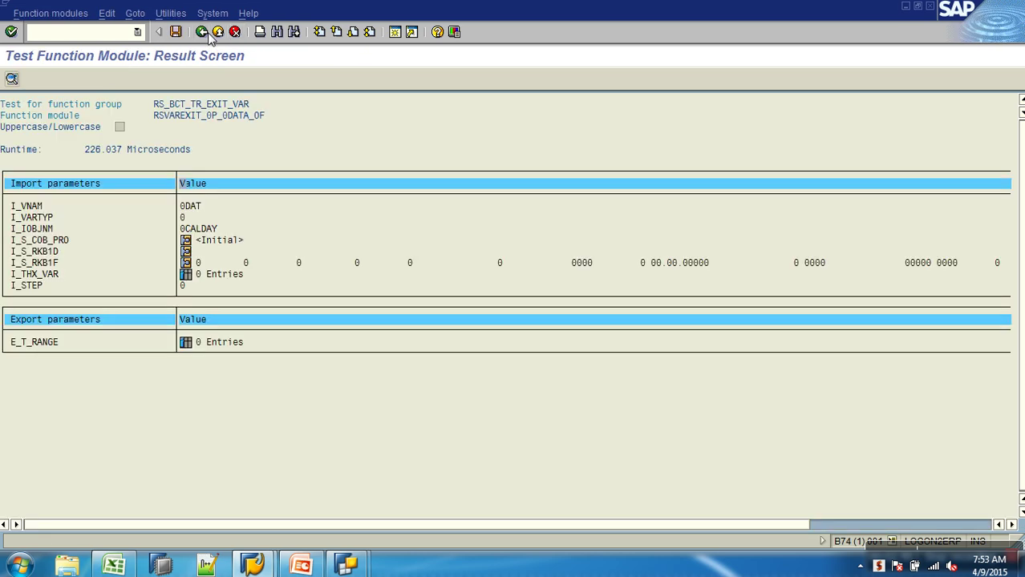
click(202, 32)
click(202, 32)
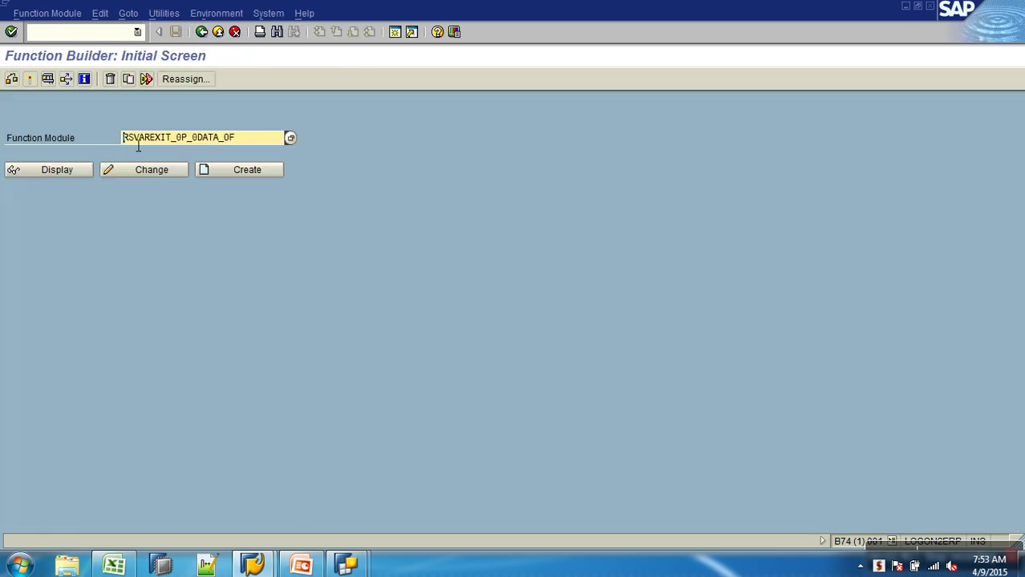
Step: Examine the RSVAREXIT prefix and the variable part of the function module name
drag(124, 138, 179, 140)
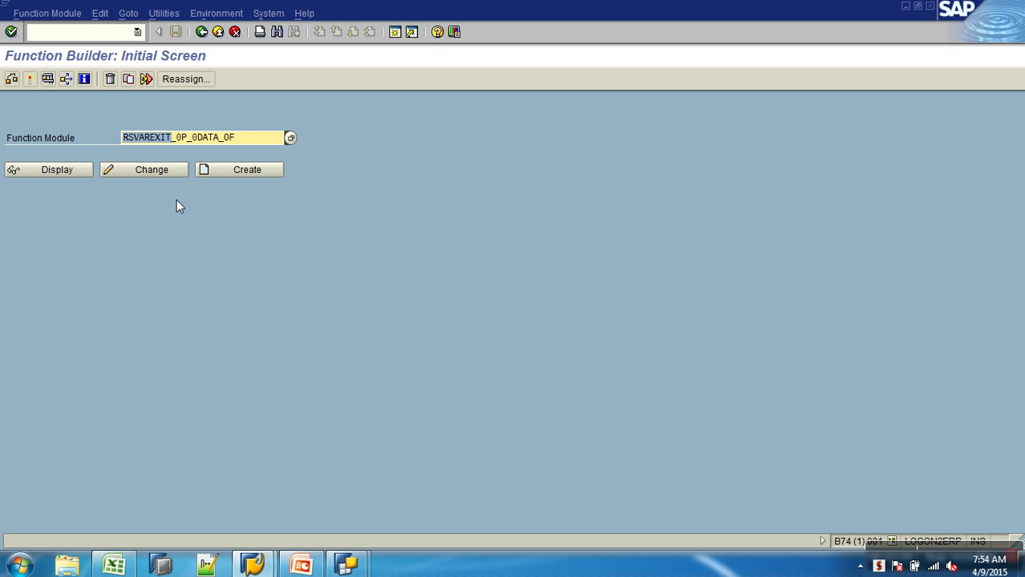
click(346, 565)
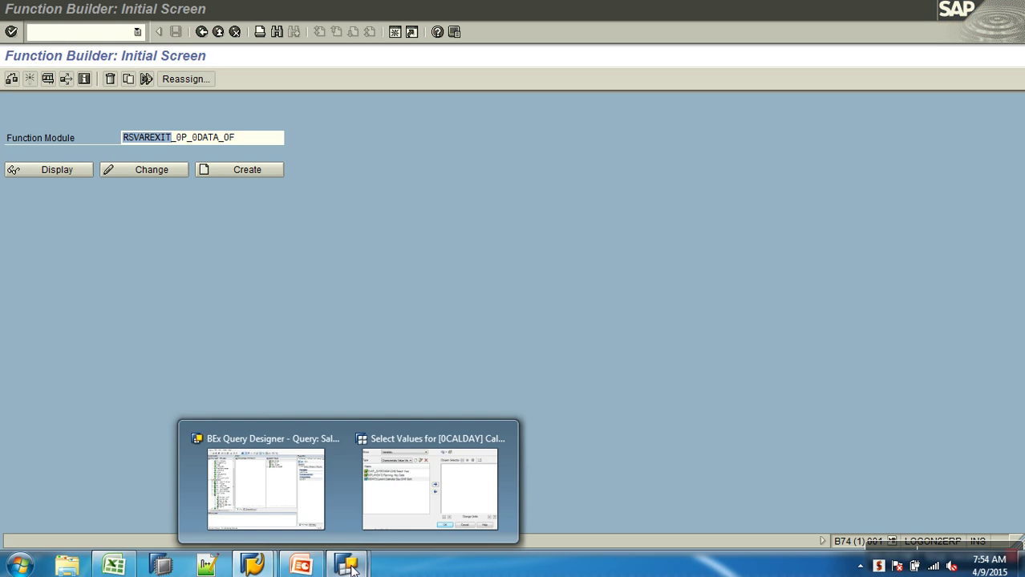
click(230, 302)
drag(177, 138, 322, 135)
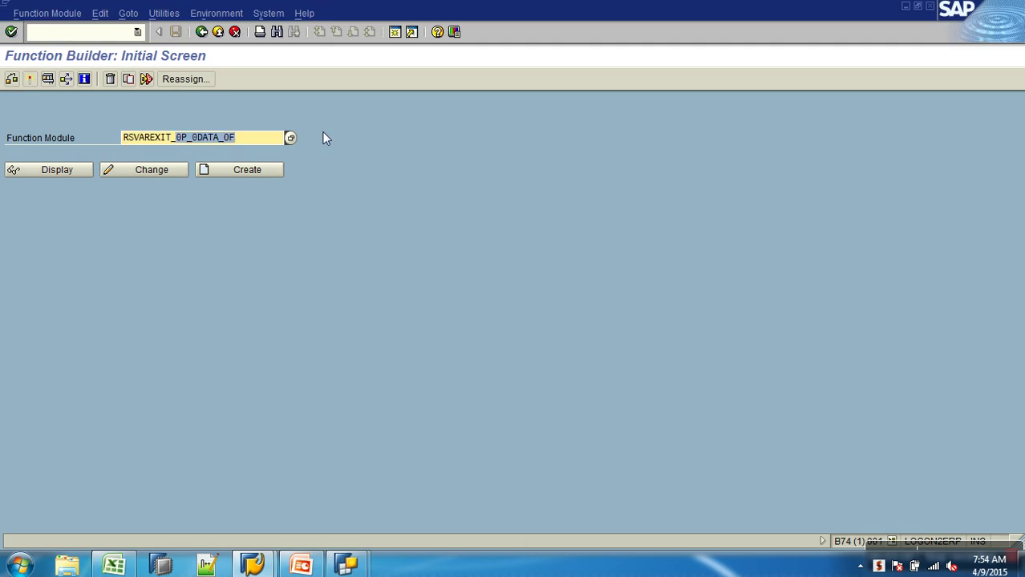
Step: Search the function modules for names matching RSVAREXIT*
key(Delete)
key(BackSpace)
text(*)
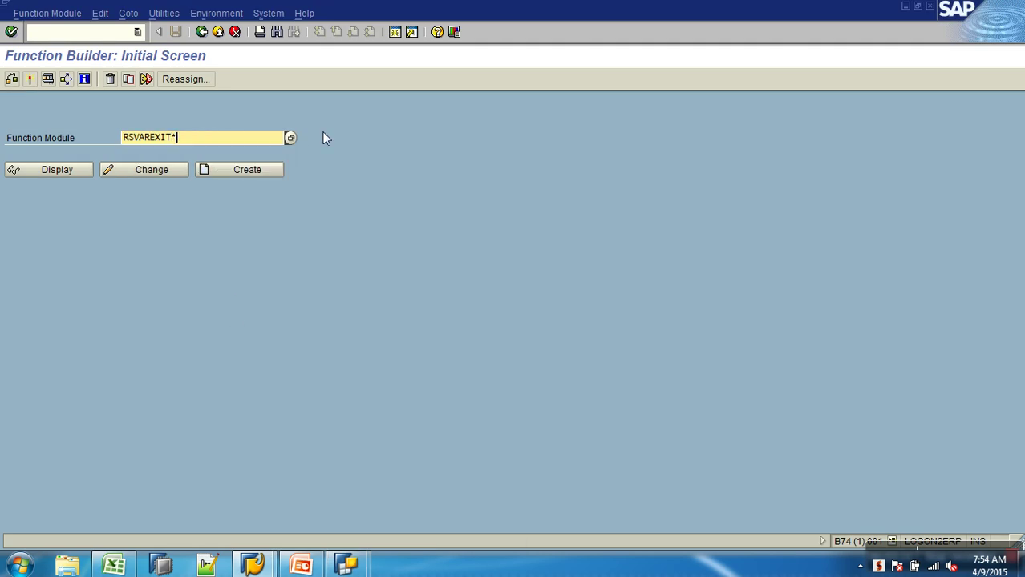
key(F4)
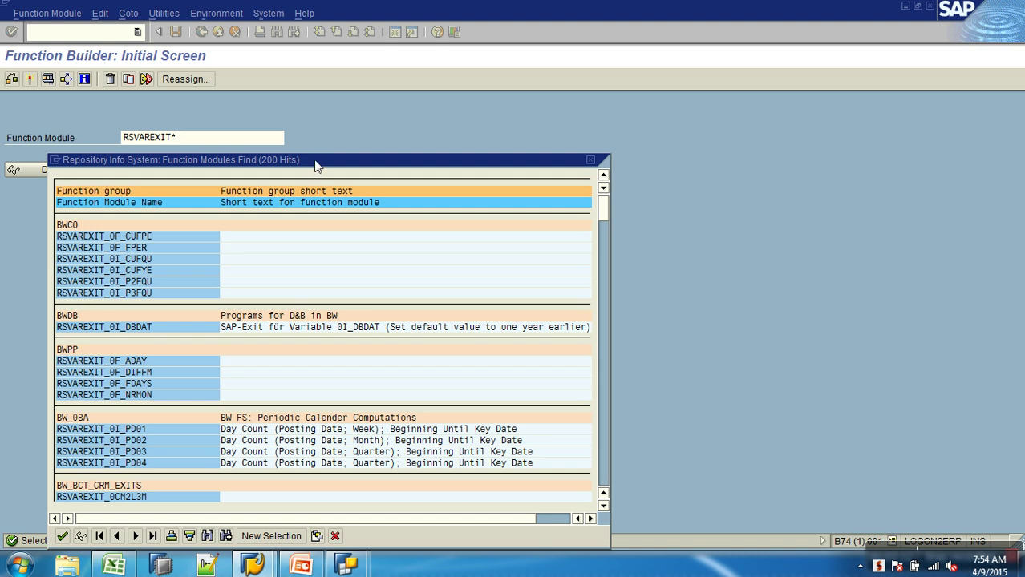
drag(311, 160, 490, 6)
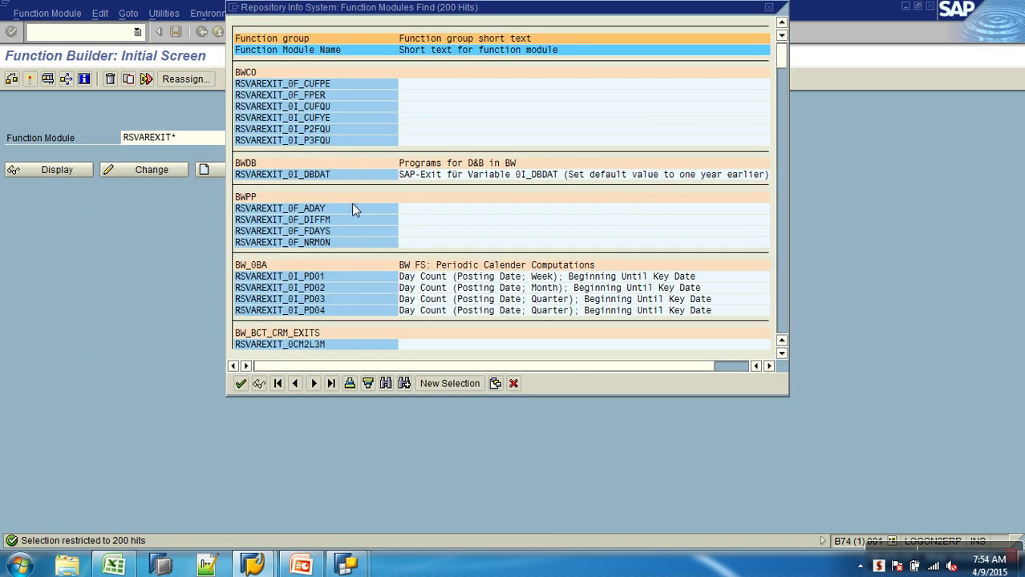
Step: Look through the list of RSVAREXIT function modules and their short texts, then close the list
scroll(352, 204, down, 6)
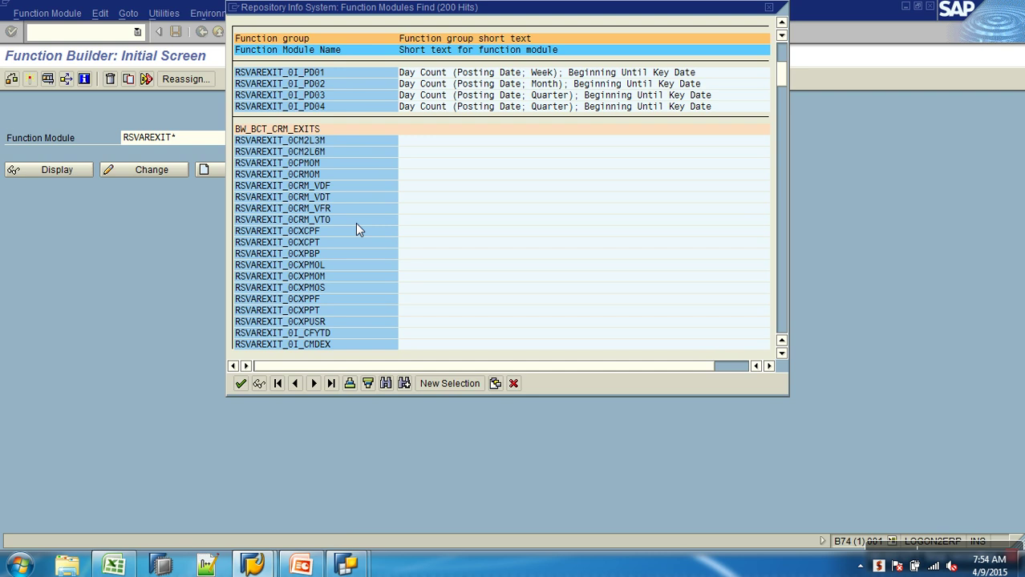
scroll(357, 230, down, 5)
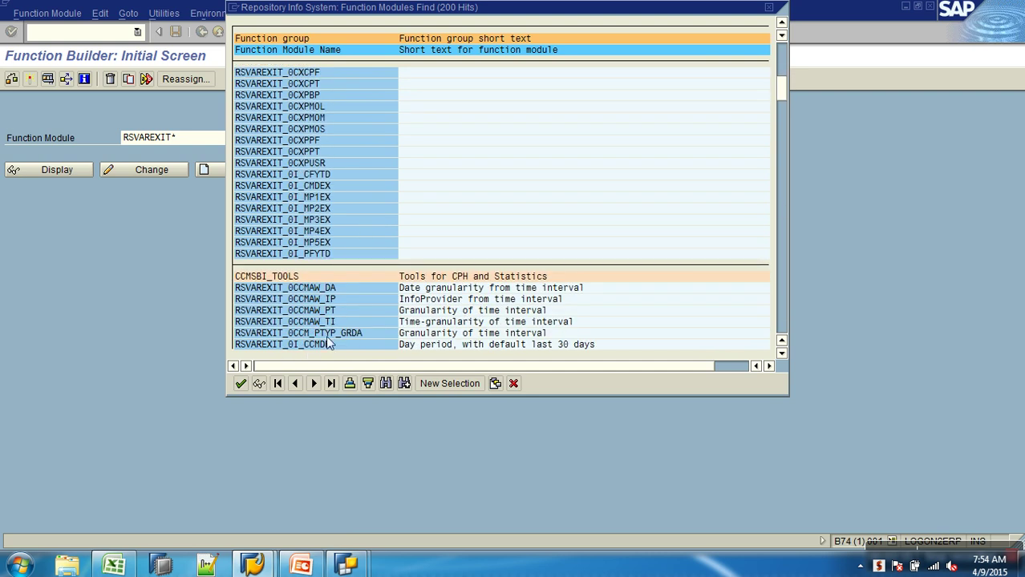
click(783, 319)
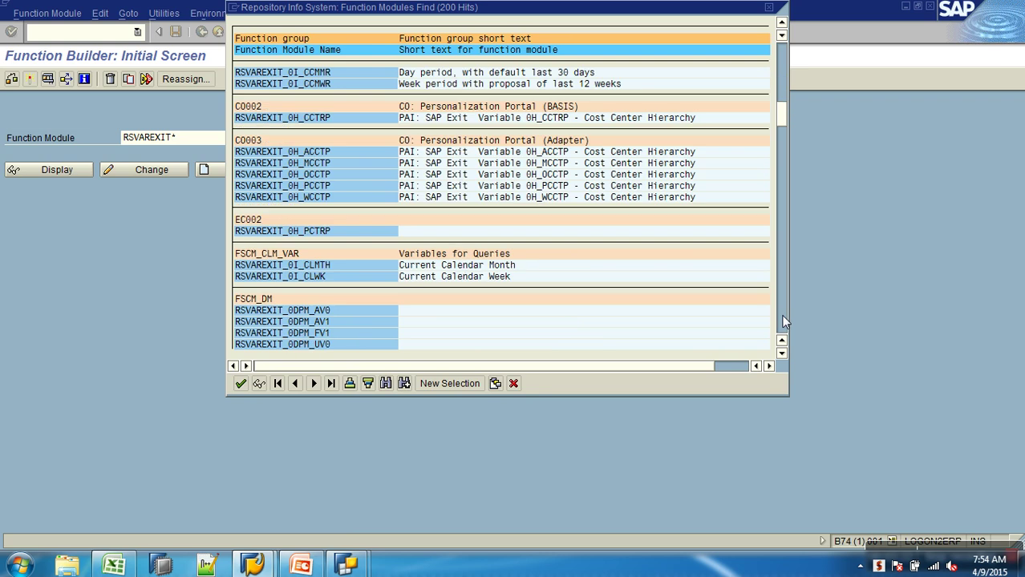
click(784, 319)
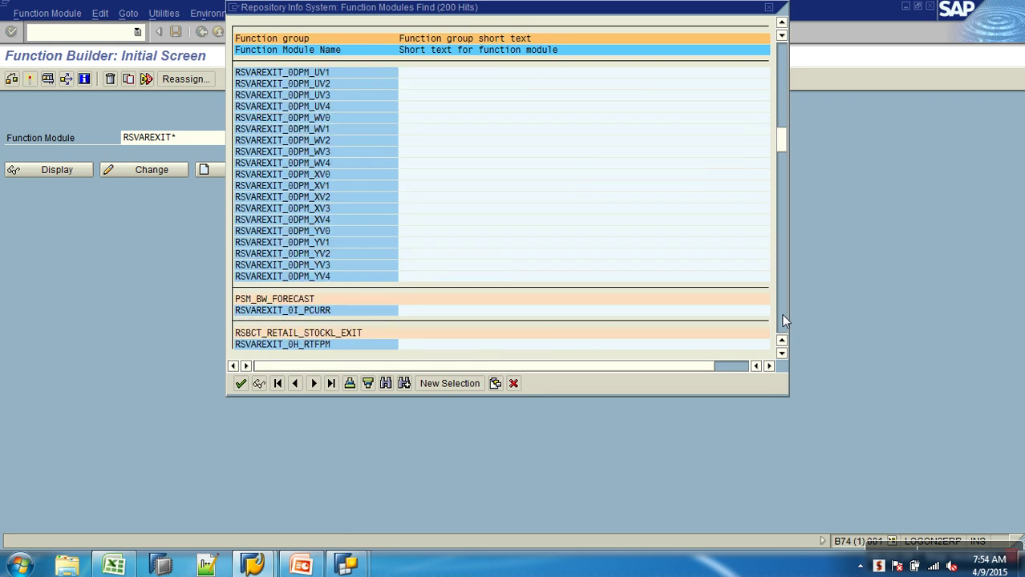
click(784, 319)
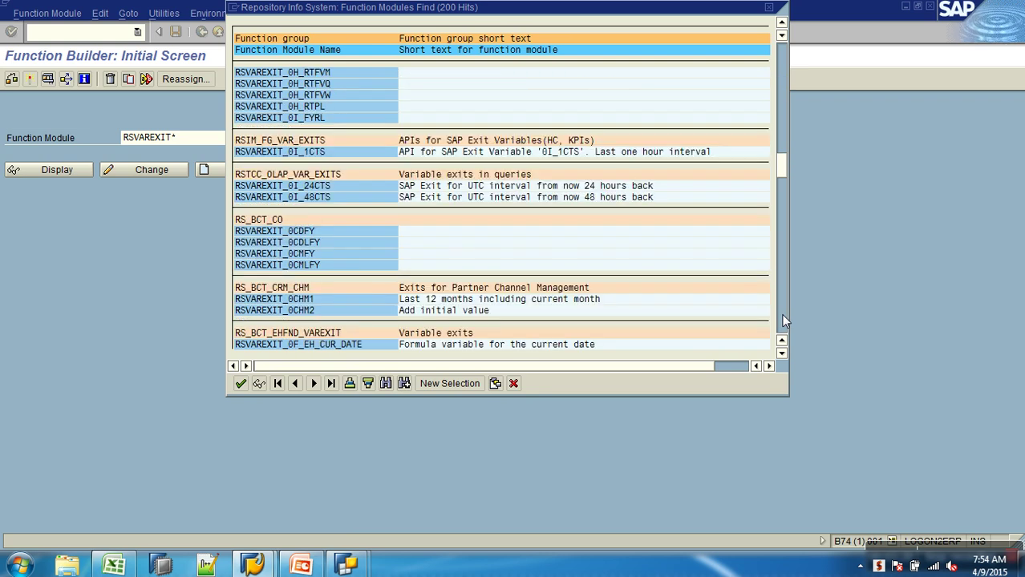
click(784, 320)
click(784, 320)
click(784, 320)
click(784, 320)
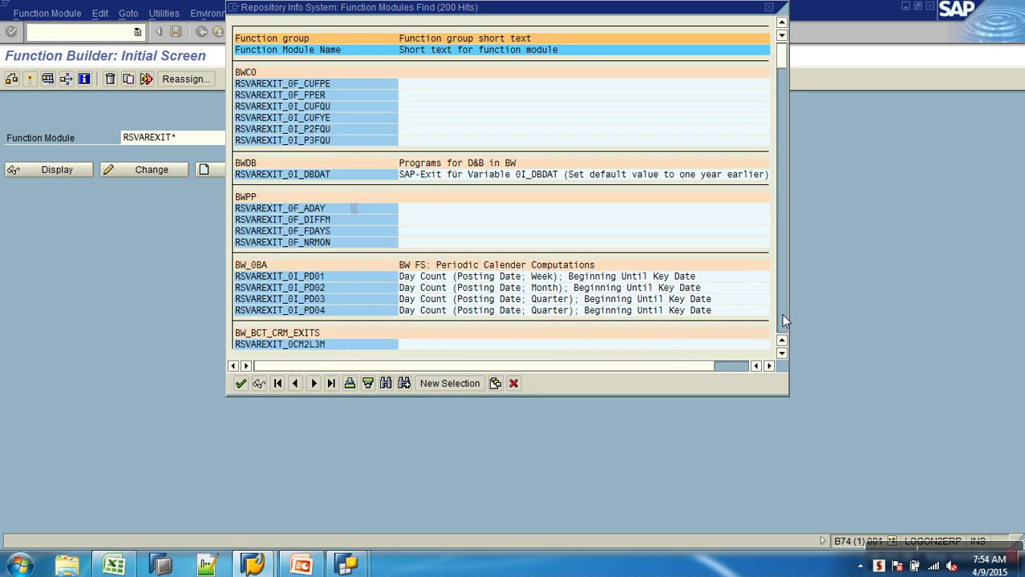
click(513, 384)
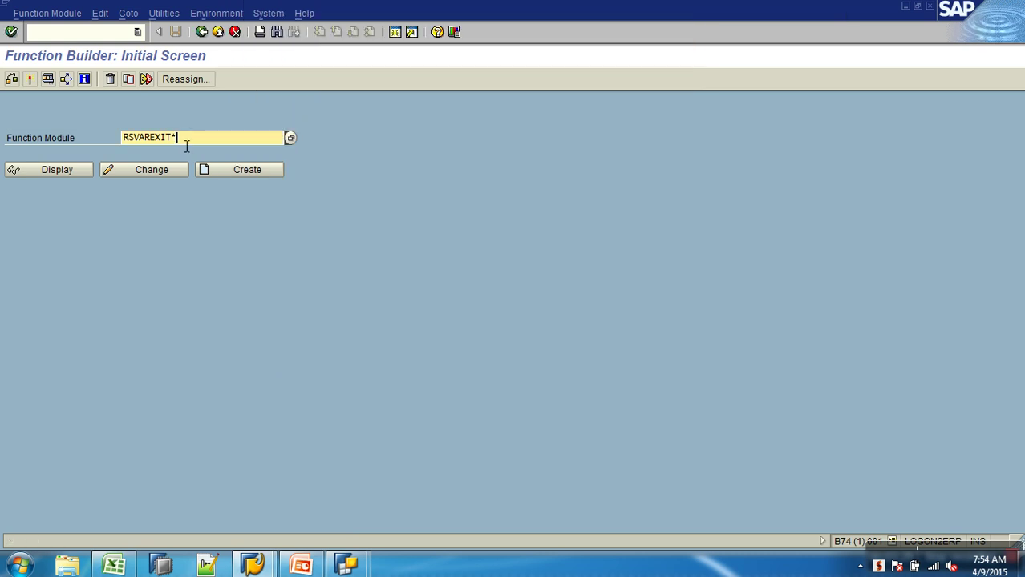
Step: Search the function modules for RSVAREXIT_0D* and look through the hits
key(BackSpace)
text(_0D)
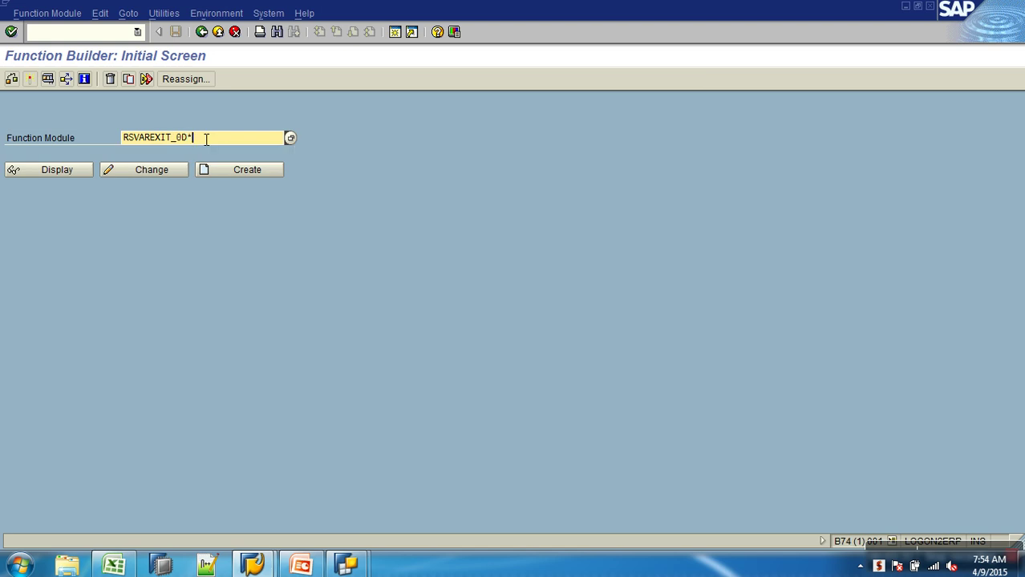
key(F4)
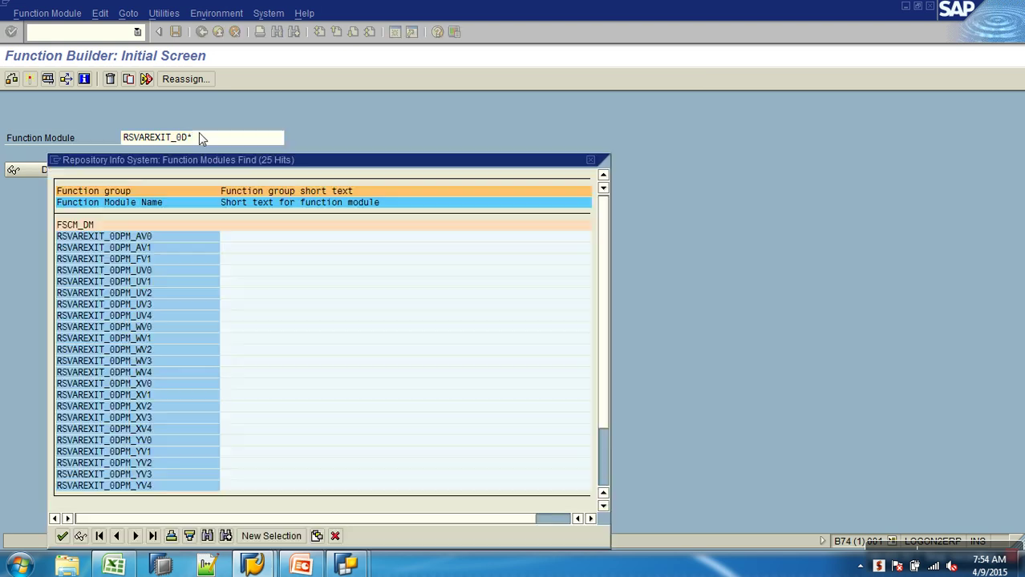
drag(213, 166, 286, 80)
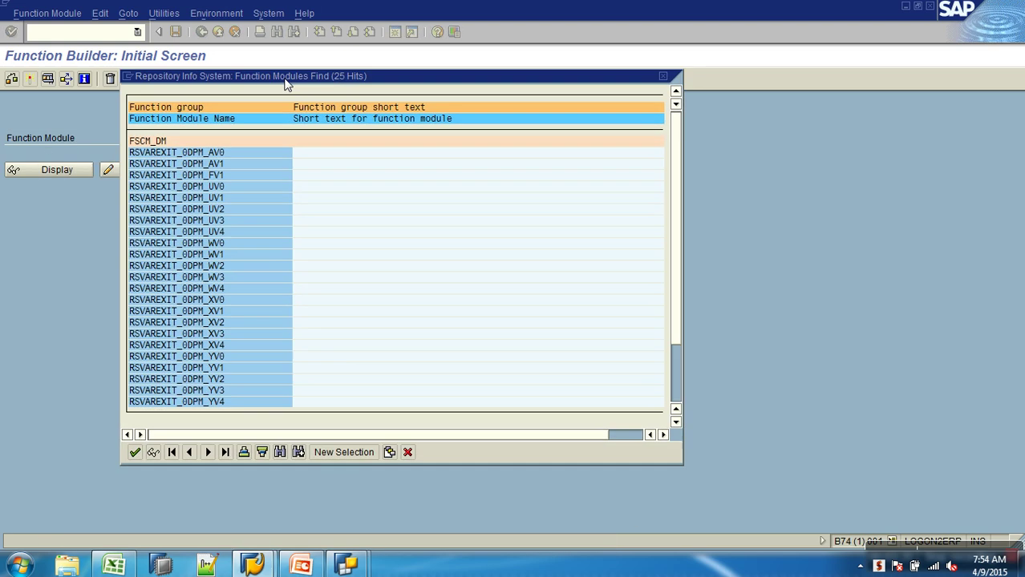
drag(680, 383, 654, 121)
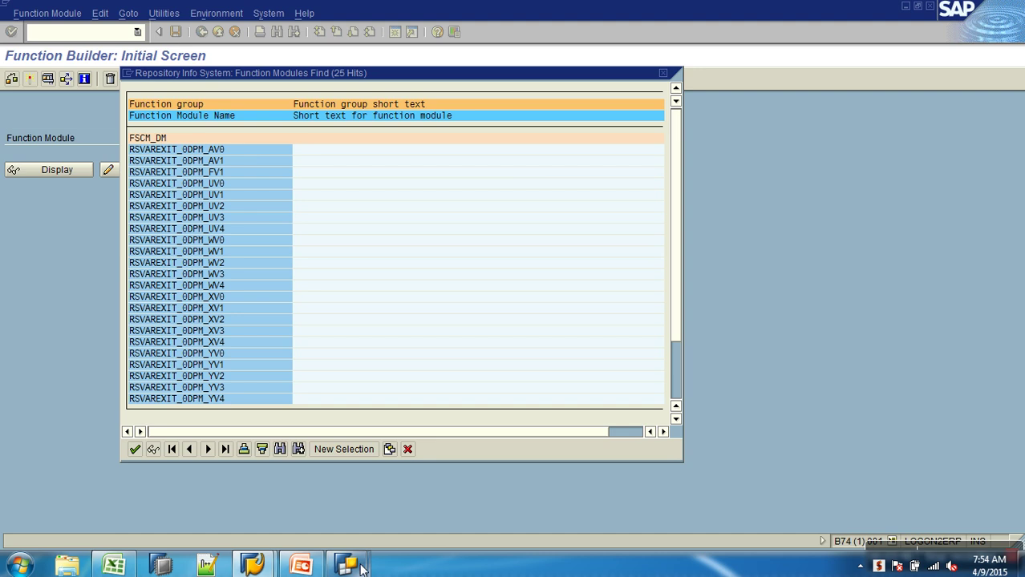
Step: Check the 0DAT variable for Calendar day in BEx Query Designer, then return to the Function Builder and close the hit list
mouse_move(346, 561)
click(372, 493)
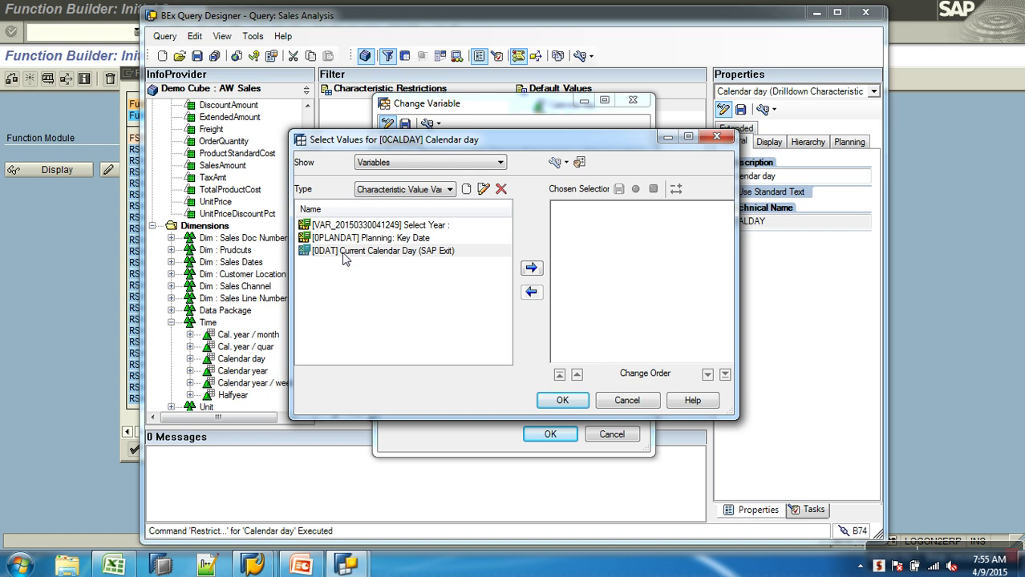
mouse_move(252, 565)
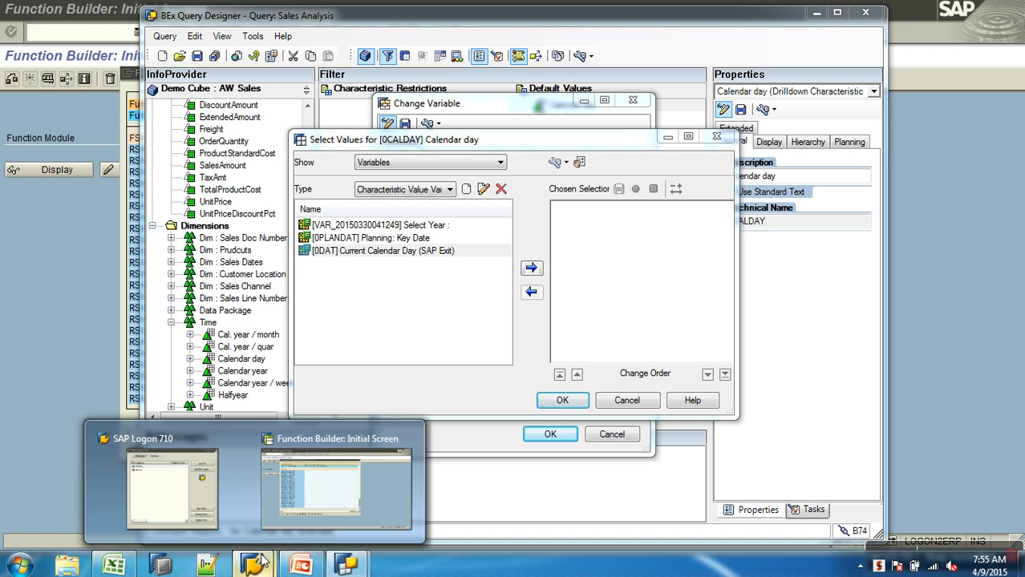
click(312, 510)
click(406, 448)
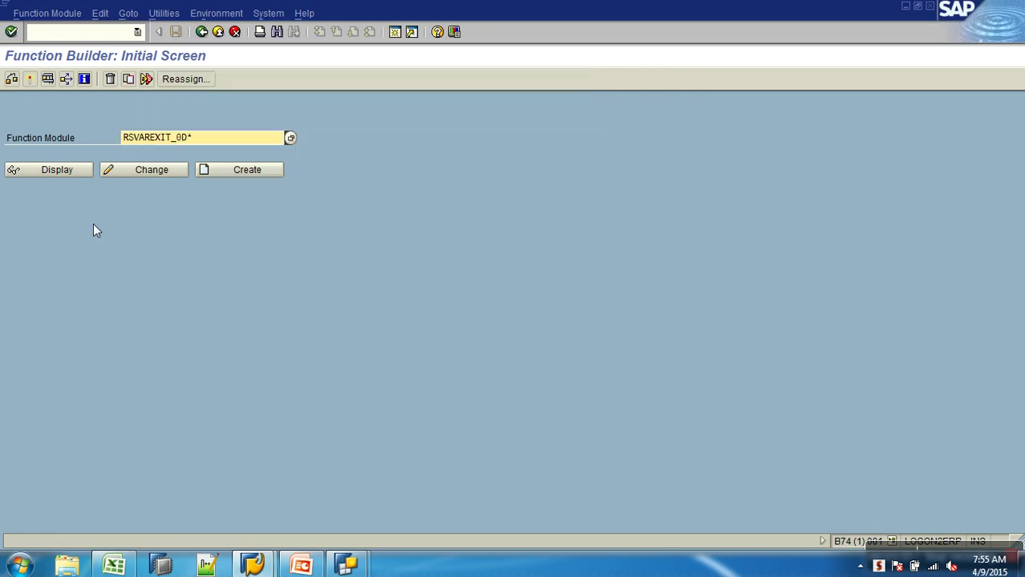
Step: Open the Data Warehousing Workbench and switch to its BI Content area
click(90, 33)
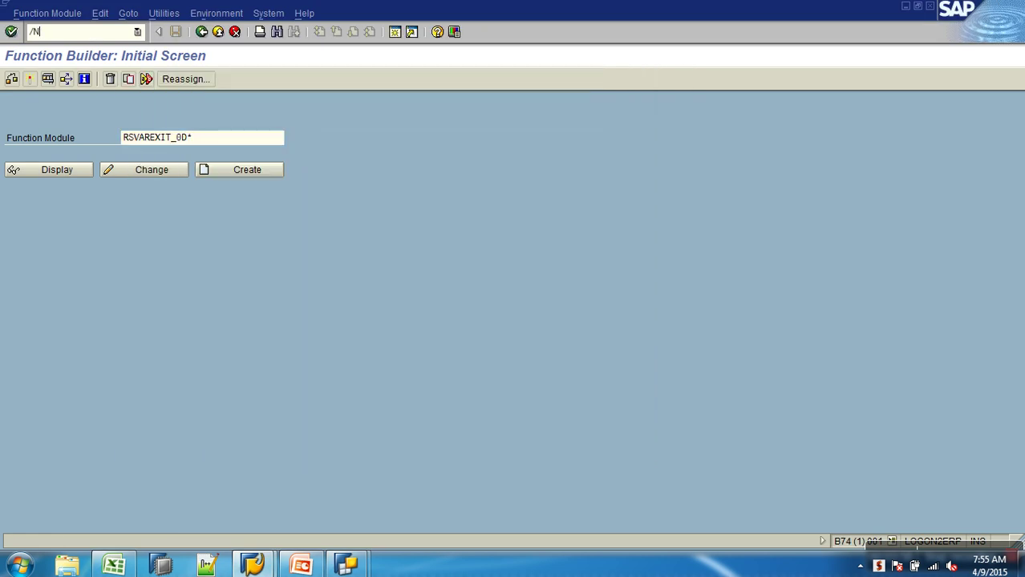
key(Return)
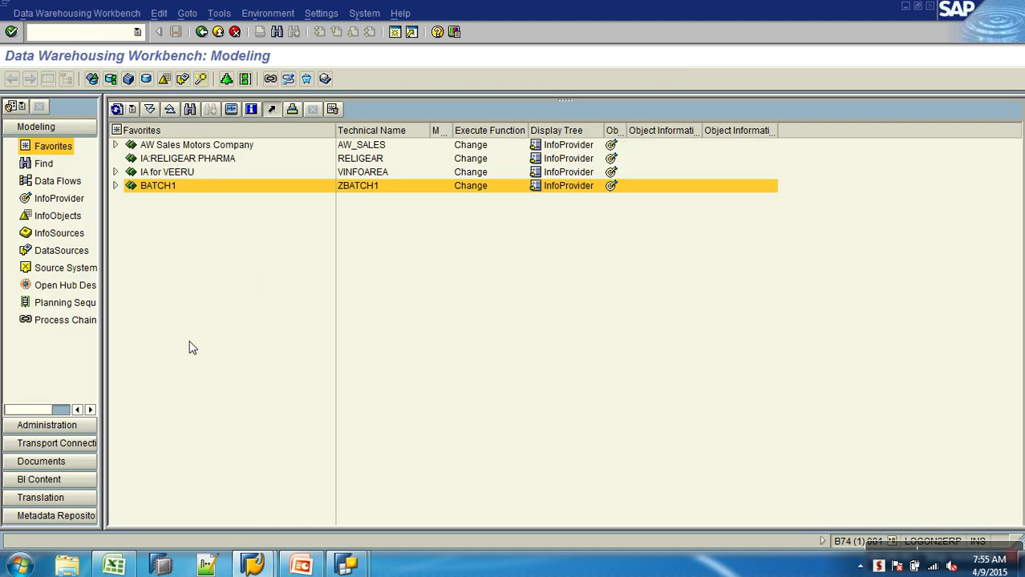
click(68, 464)
click(74, 481)
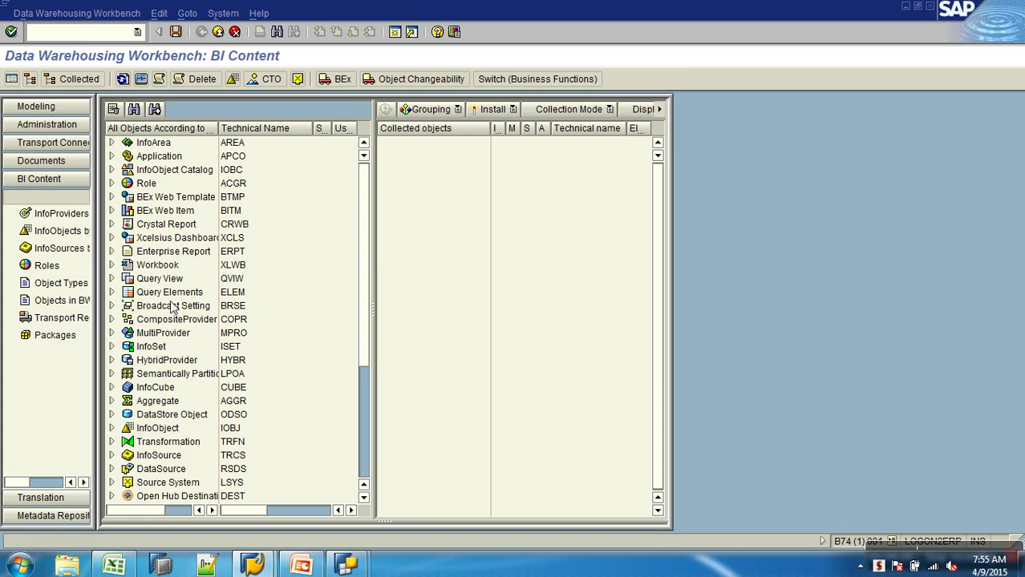
Step: Review the BI Content grouping options and set the collection mode to Start Manual Collection
click(430, 110)
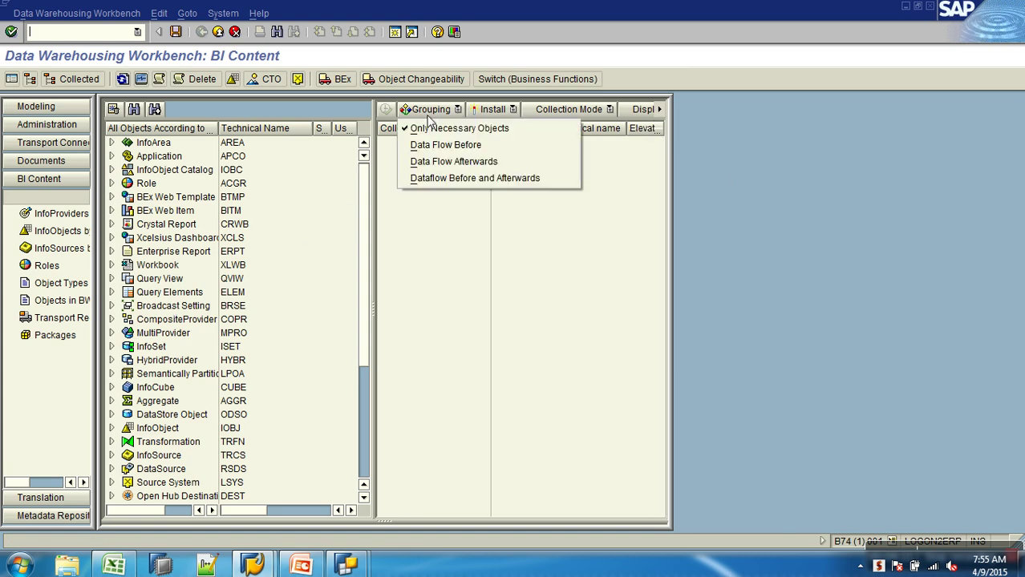
click(653, 194)
click(607, 114)
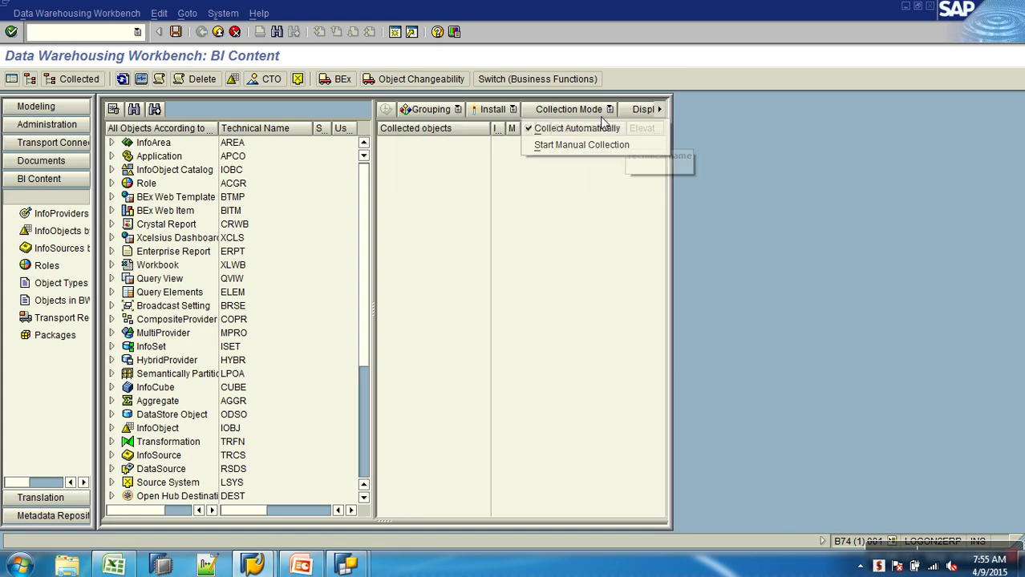
click(586, 145)
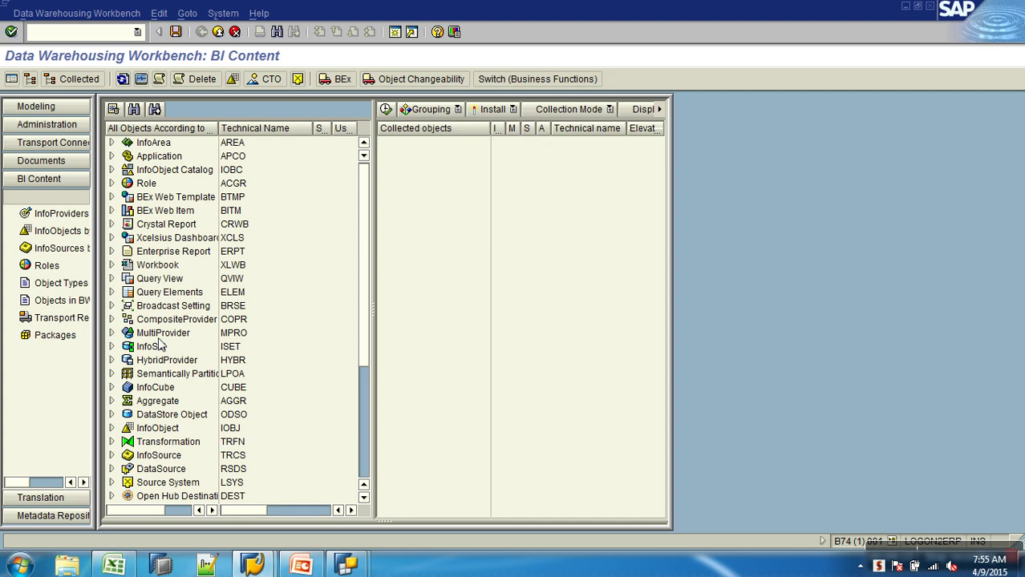
Step: Expand Variable under Query Elements in the BI Content object types and start selecting objects
click(150, 228)
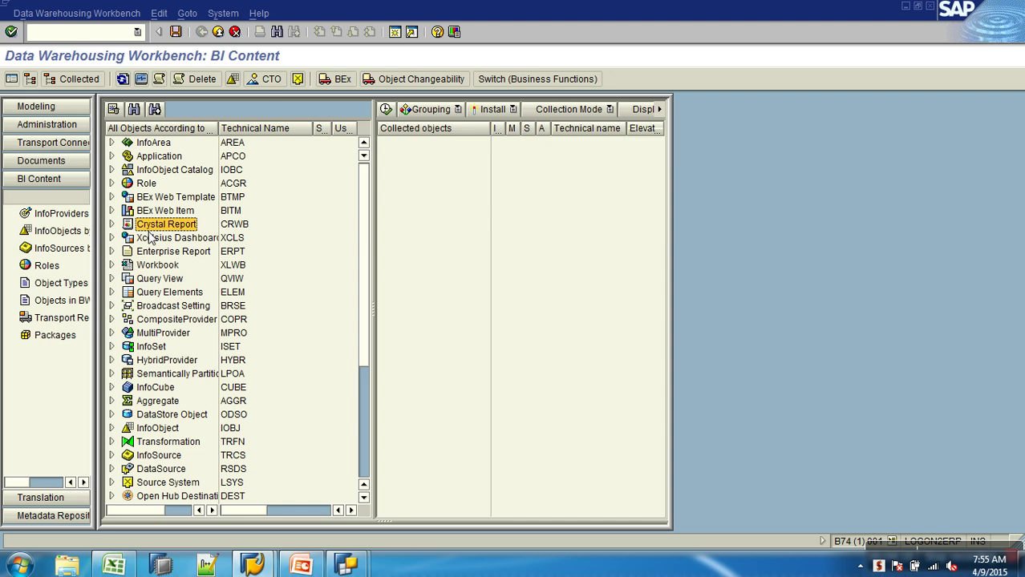
click(111, 292)
scroll(120, 313, down, 1)
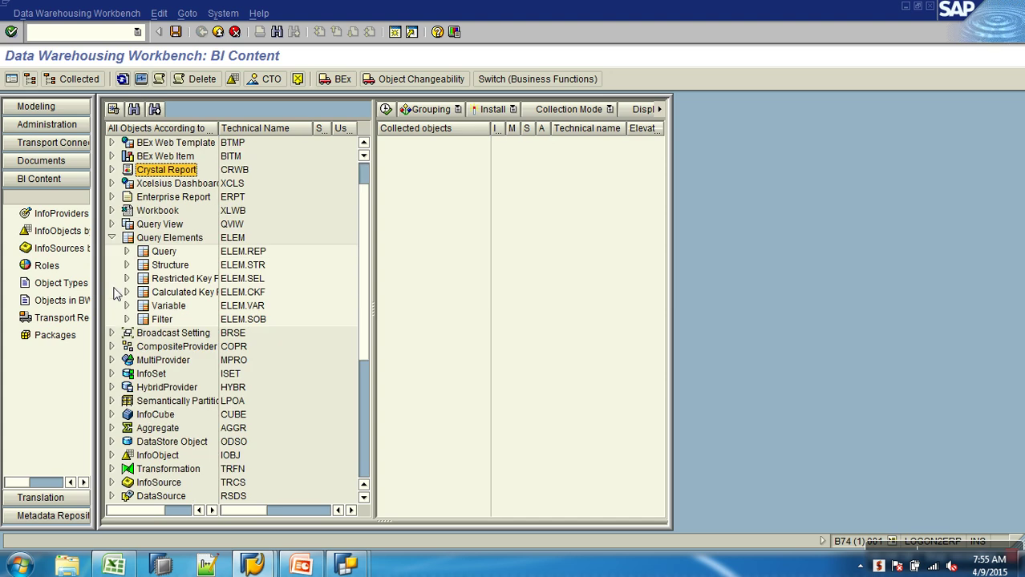
click(126, 305)
scroll(140, 312, down, 2)
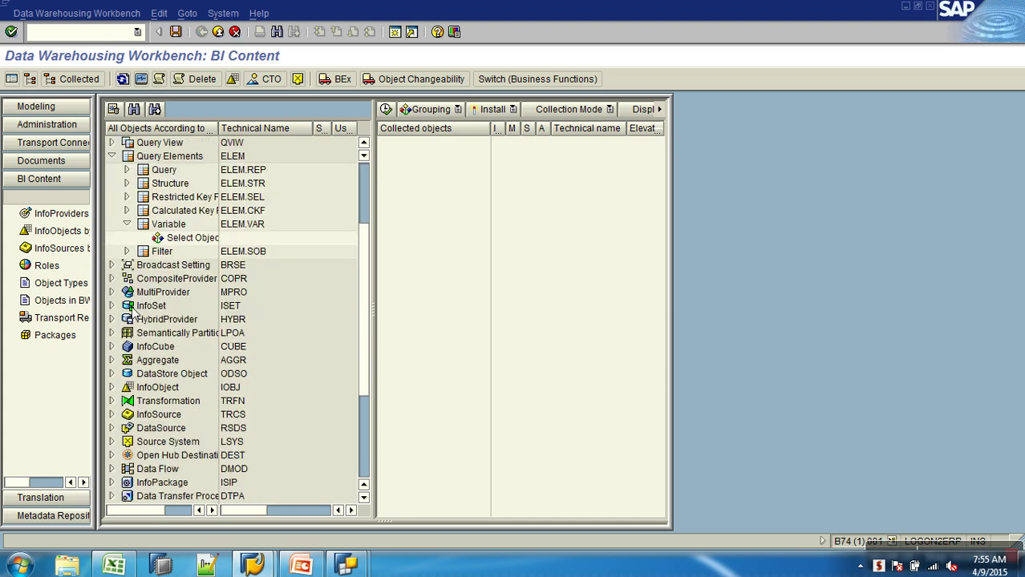
double_click(196, 238)
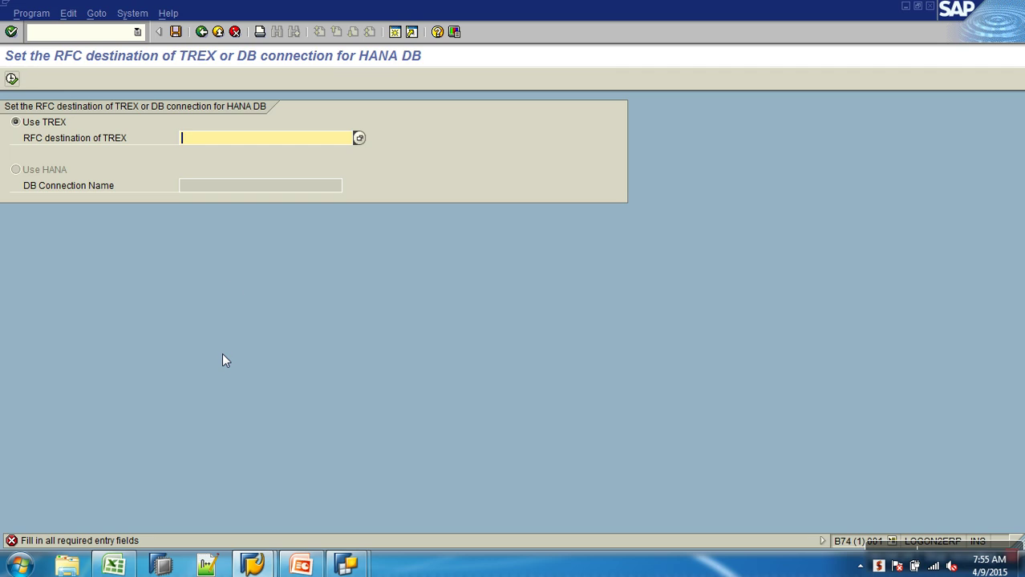
Step: Try to set SAPGUI as the RFC destination of TREX, then reopen the Data Warehousing Workbench with /NRSA1
click(358, 139)
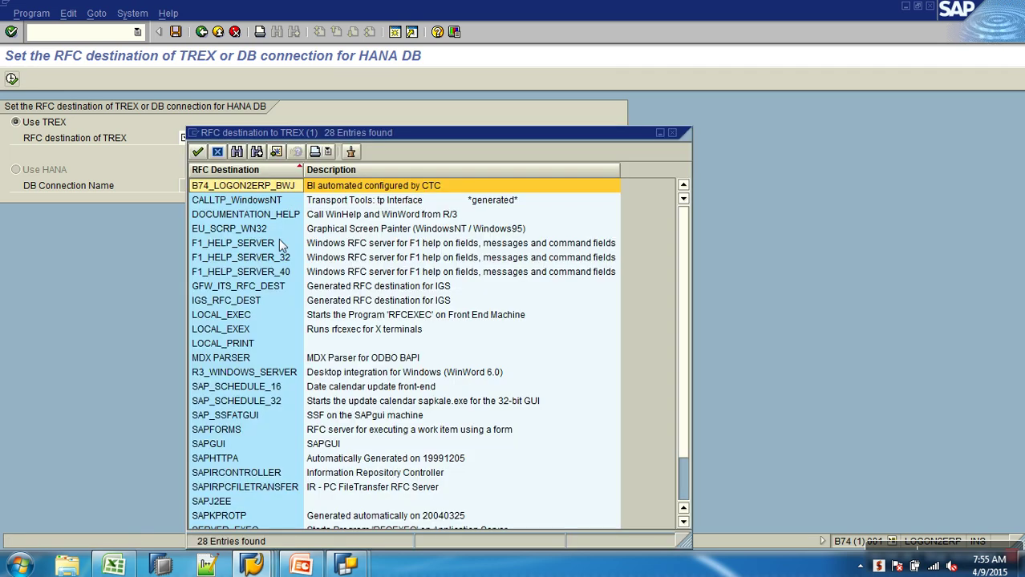
scroll(255, 345, down, 2)
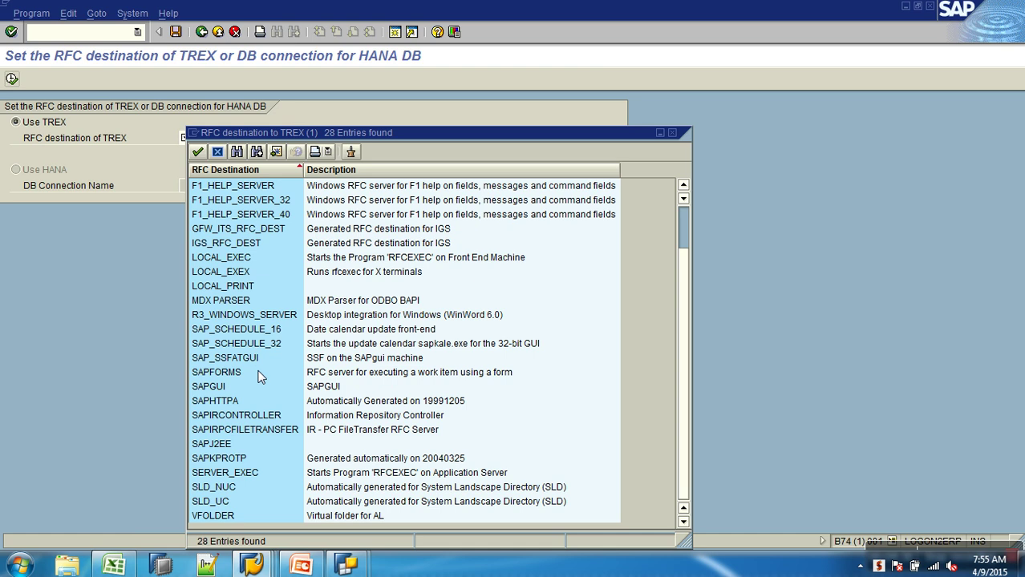
scroll(259, 376, up, 2)
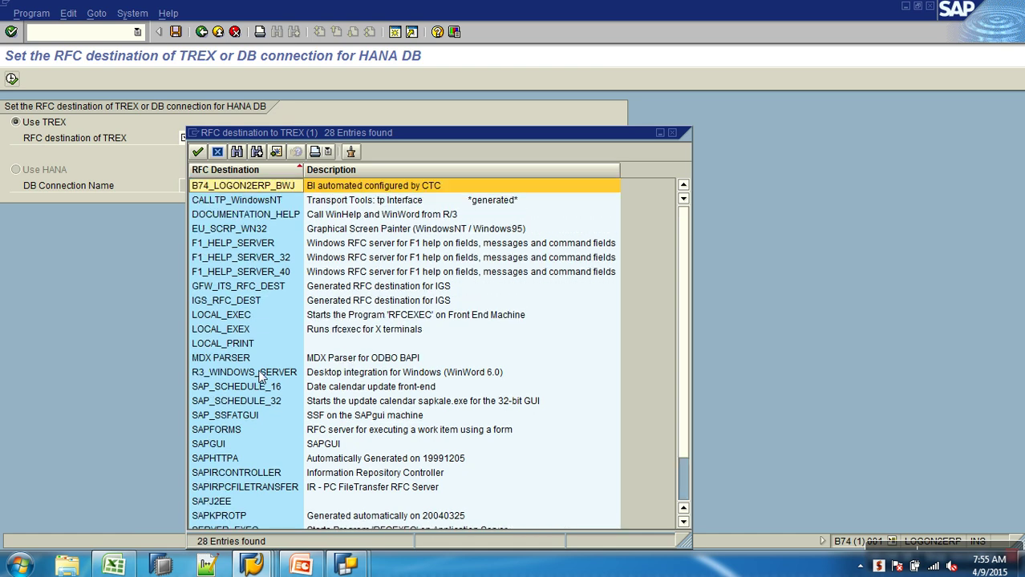
scroll(259, 377, down, 2)
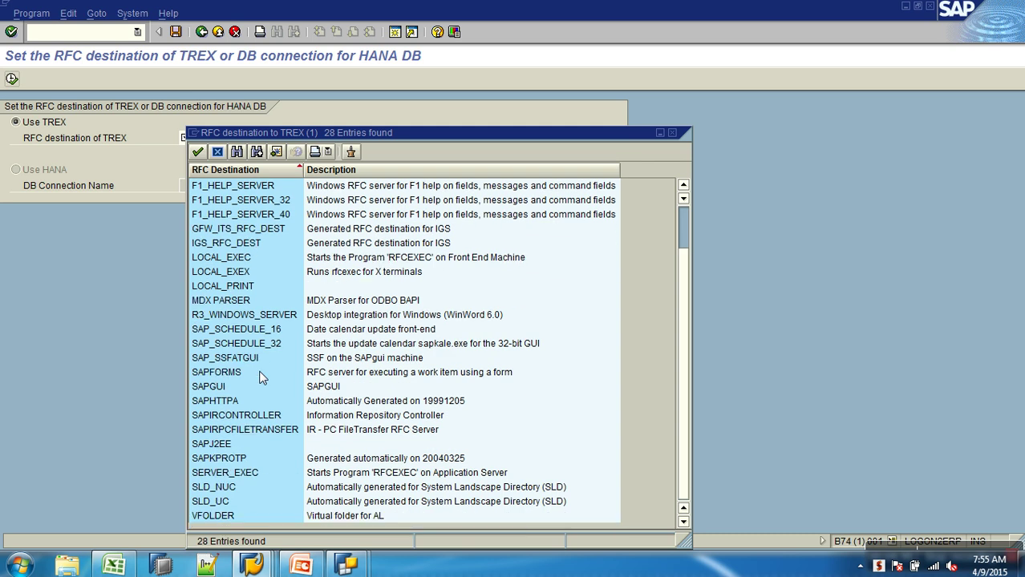
scroll(260, 379, up, 2)
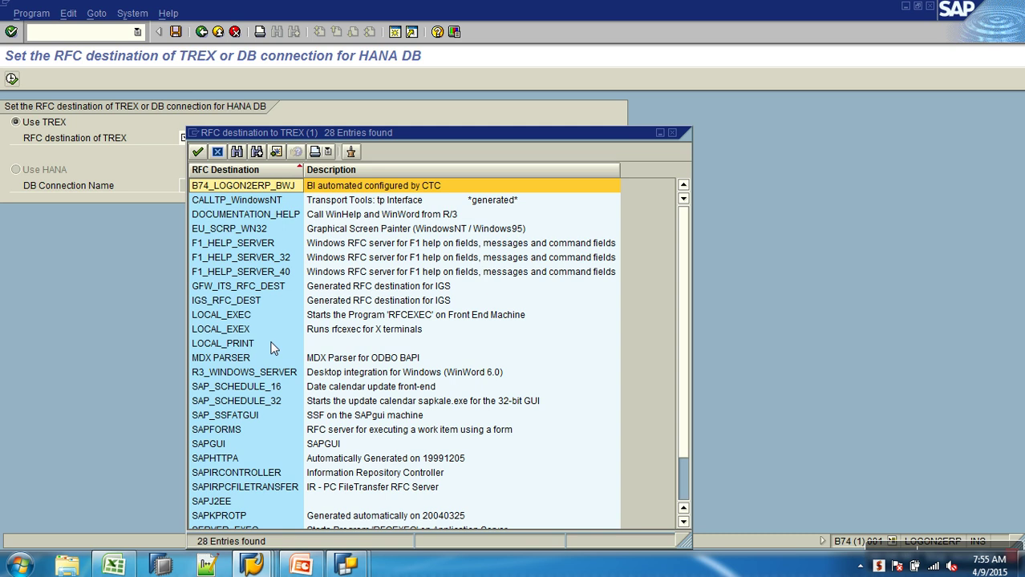
double_click(240, 444)
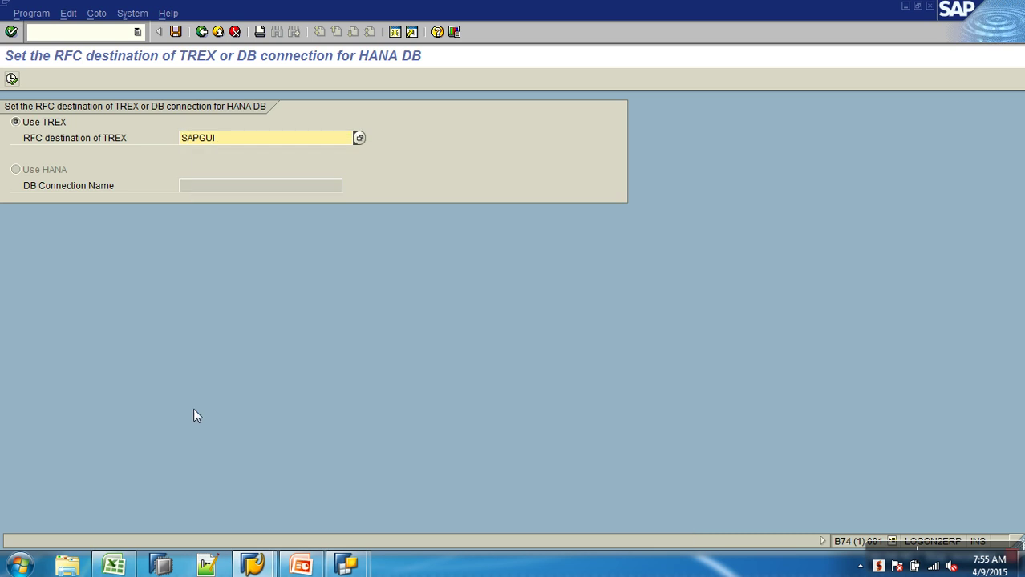
click(11, 78)
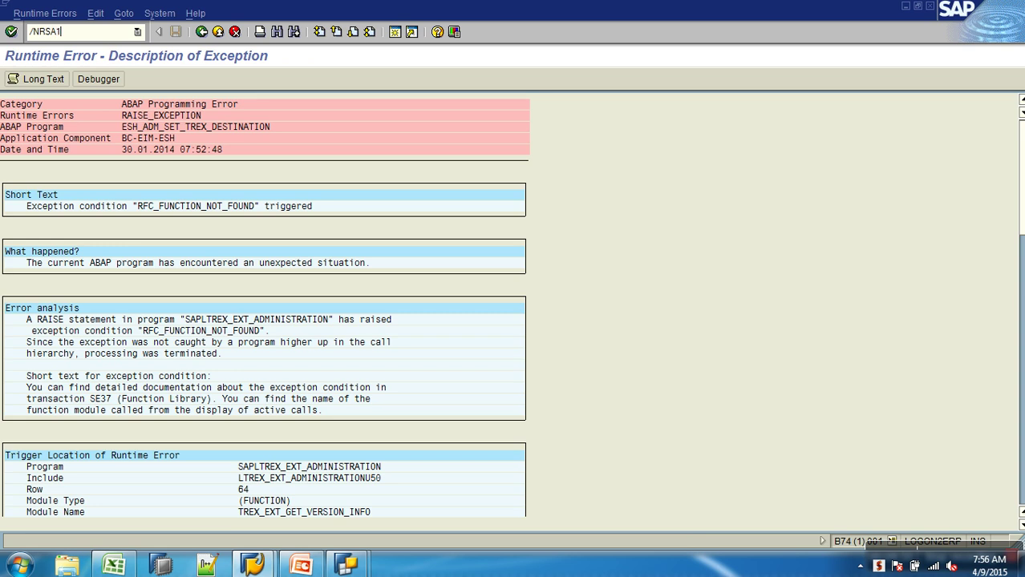
key(Return)
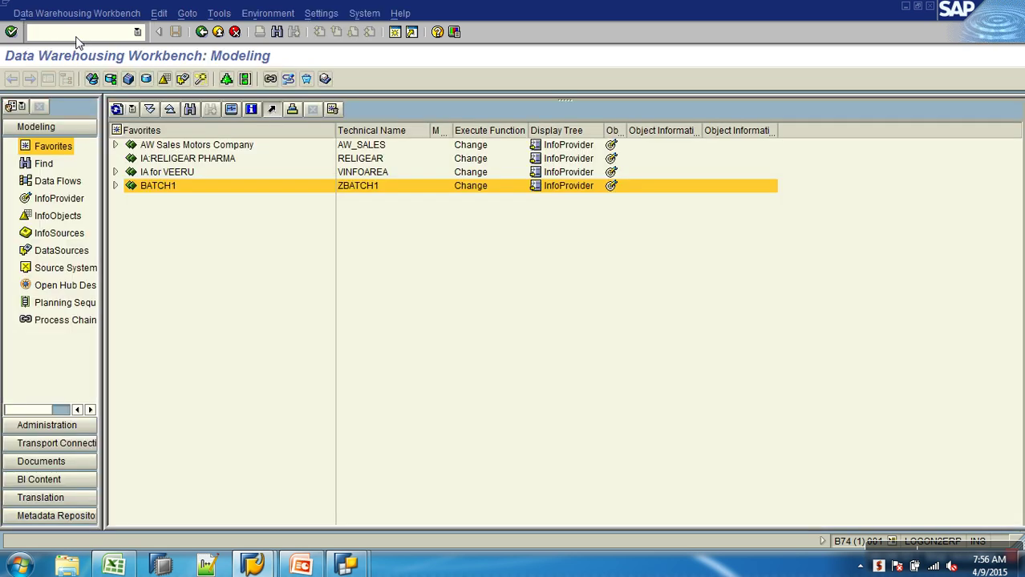
Step: Go to the BI Content area and expand Variable under Query Elements in the object types
click(58, 481)
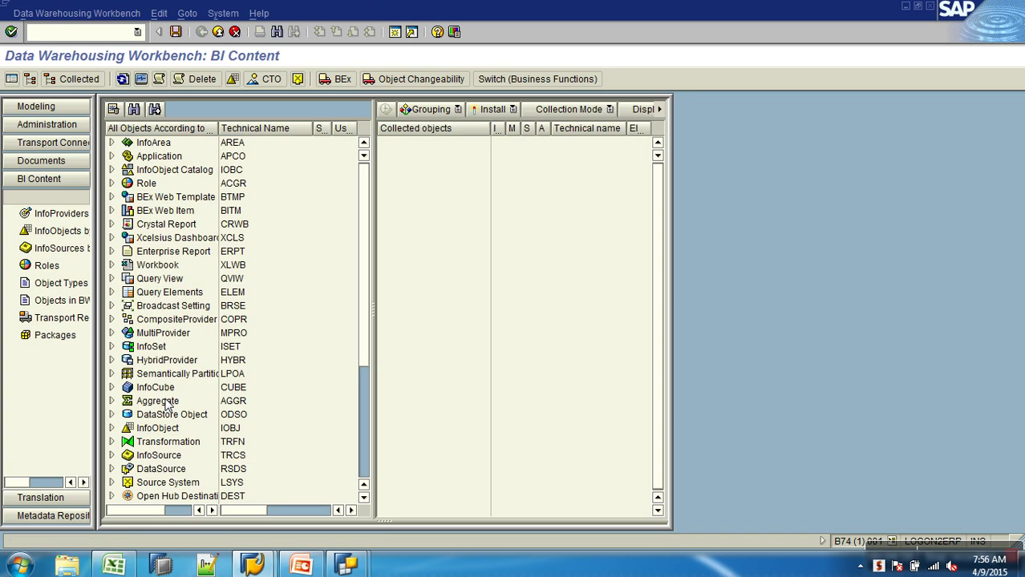
click(113, 291)
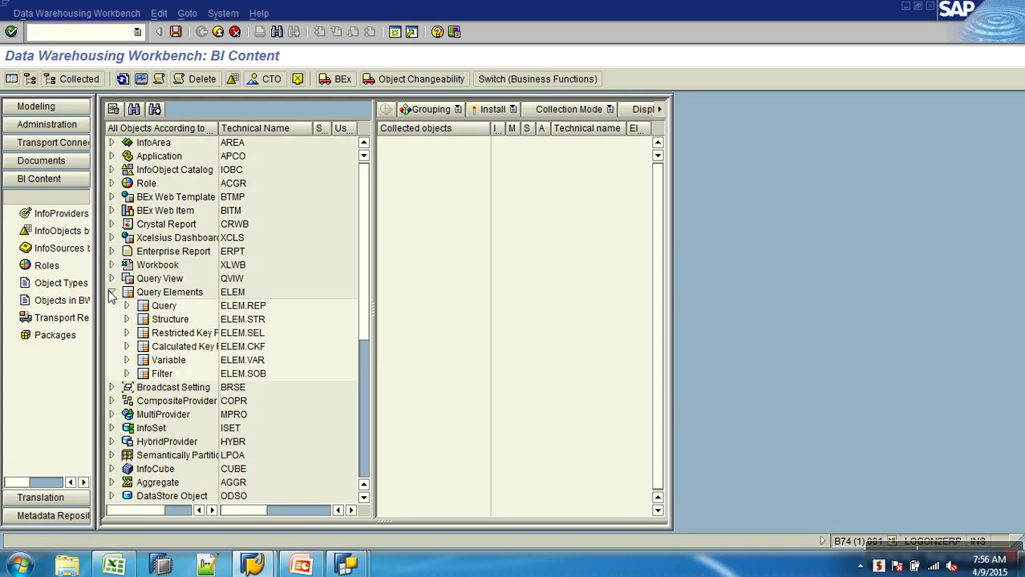
click(126, 360)
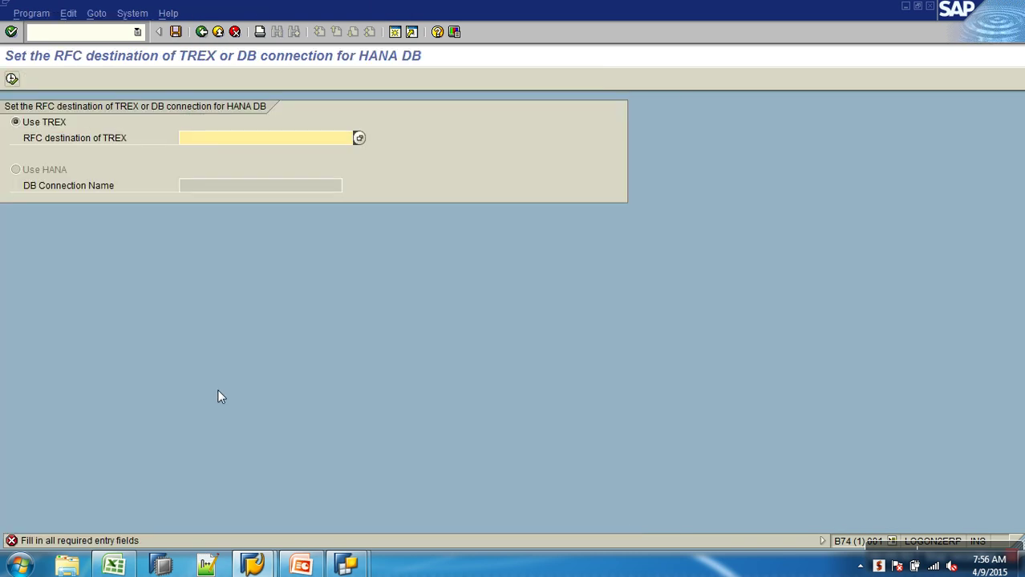
Step: Choose B74_LOGON2ERP_BWJ as the RFC destination of TREX and proceed to the selection of variables
click(12, 78)
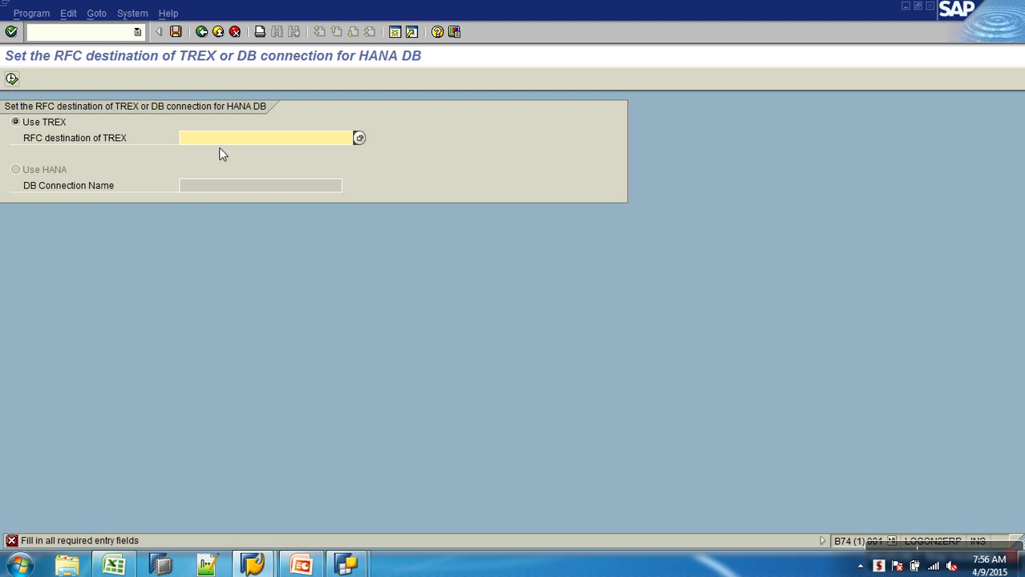
click(359, 139)
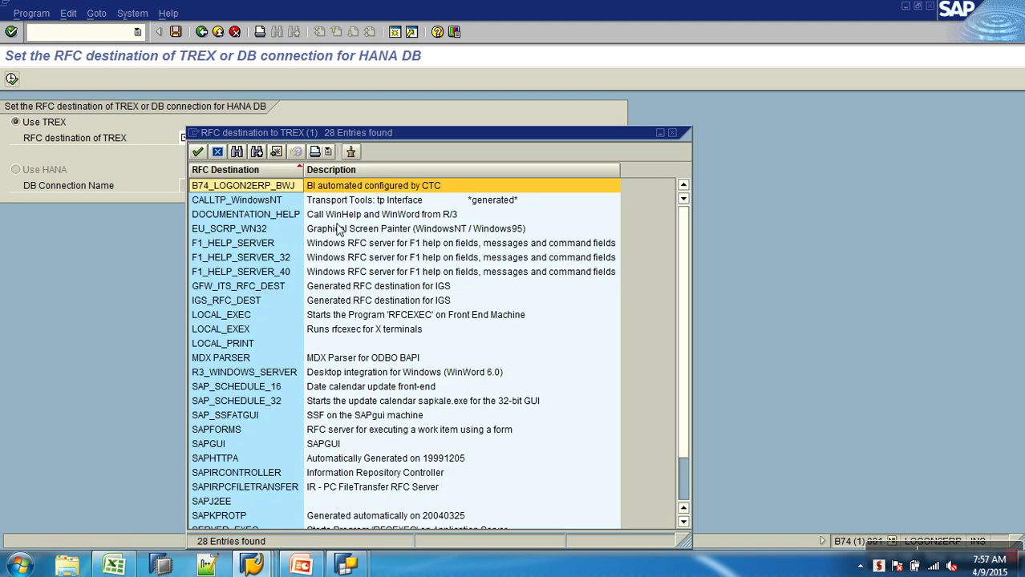
double_click(265, 190)
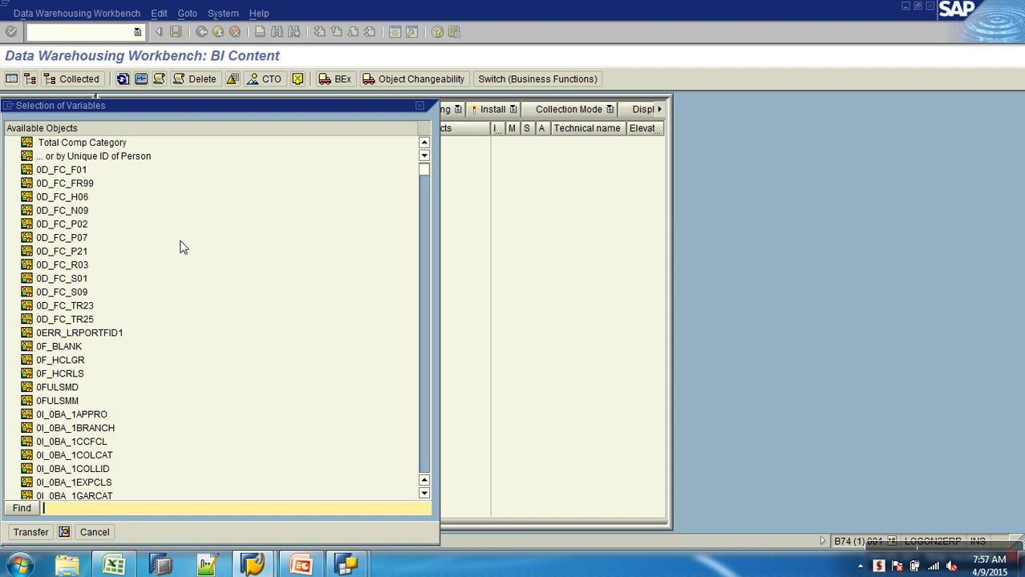
Step: Browse the available variables and search them for 0CMONTH
click(106, 144)
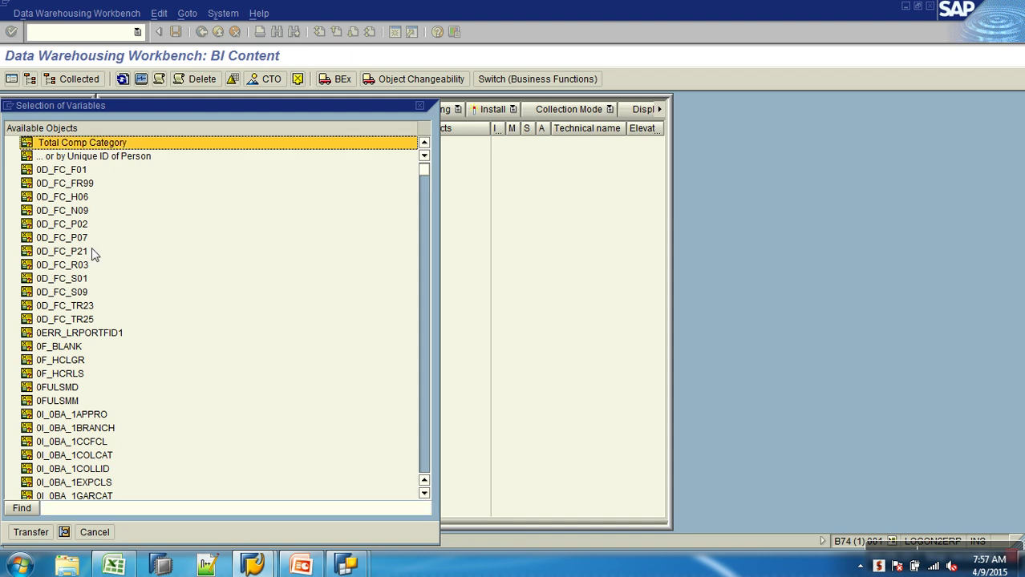
scroll(92, 257, down, 18)
scroll(94, 277, down, 5)
click(72, 509)
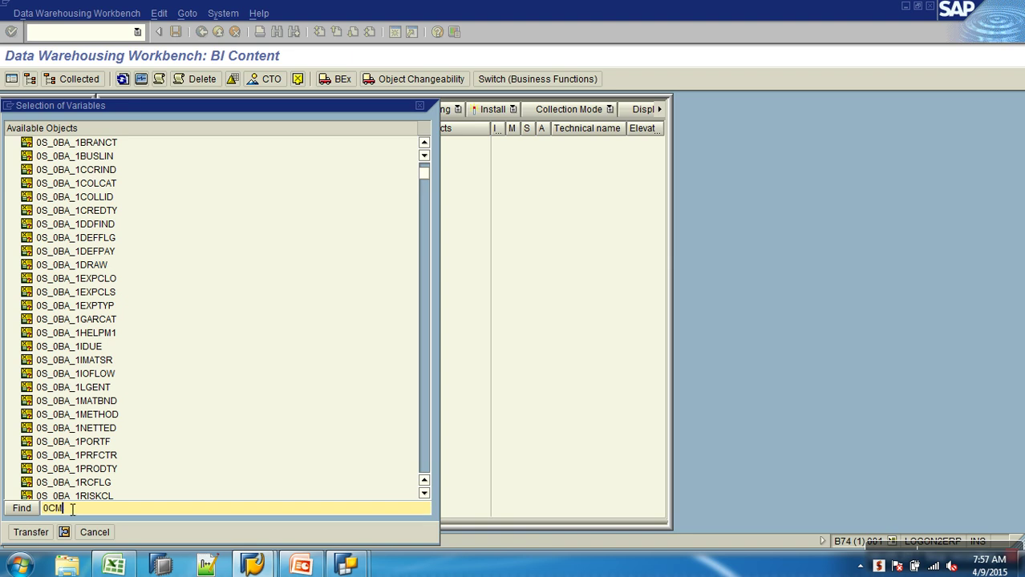
text(0CMONTH)
key(Return)
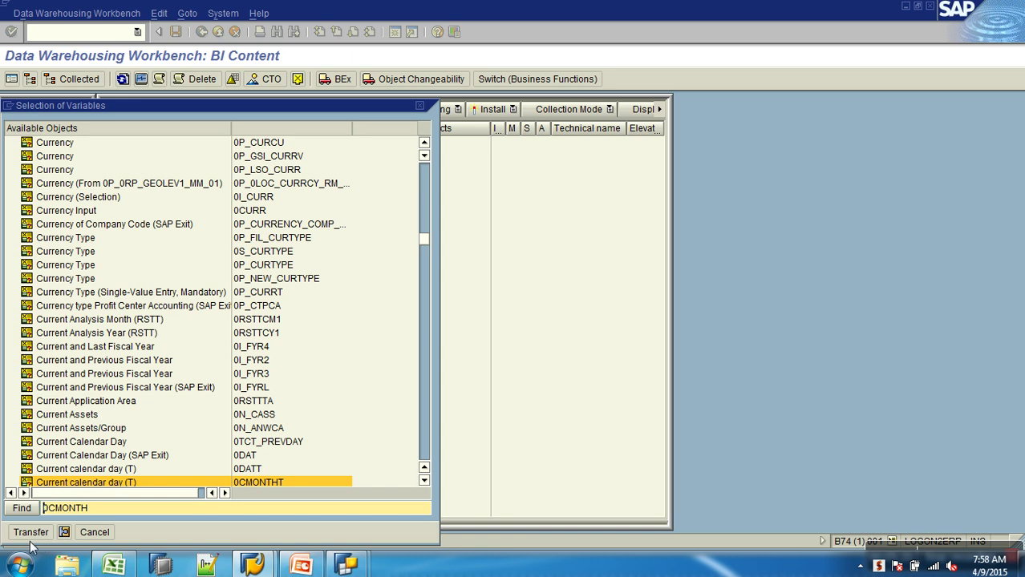
Step: Select the variables 0CMONTH and 0CWEEK and transfer them to the collected objects
click(423, 480)
click(423, 480)
click(423, 480)
click(295, 455)
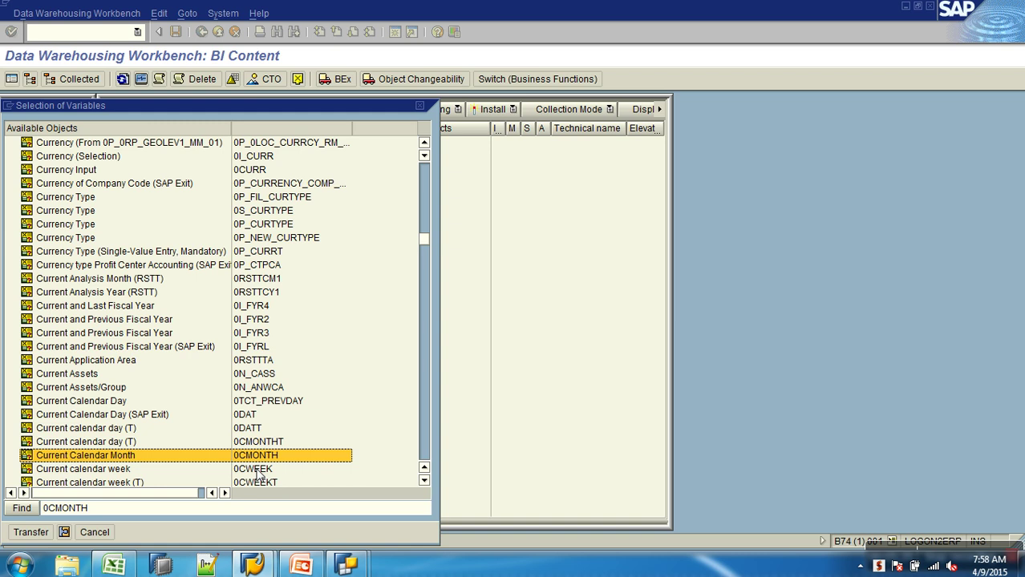
ctrl+click(257, 469)
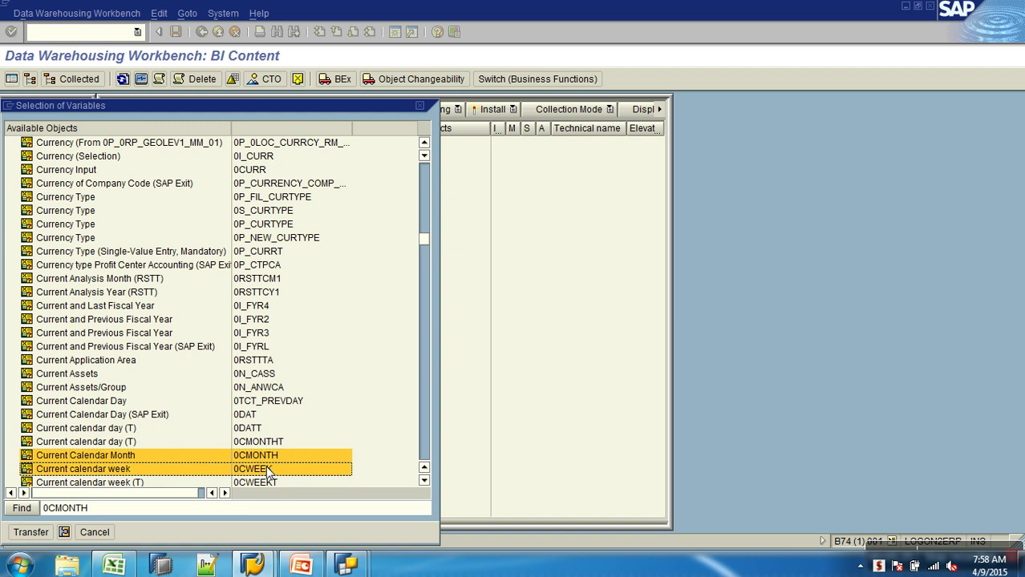
click(30, 532)
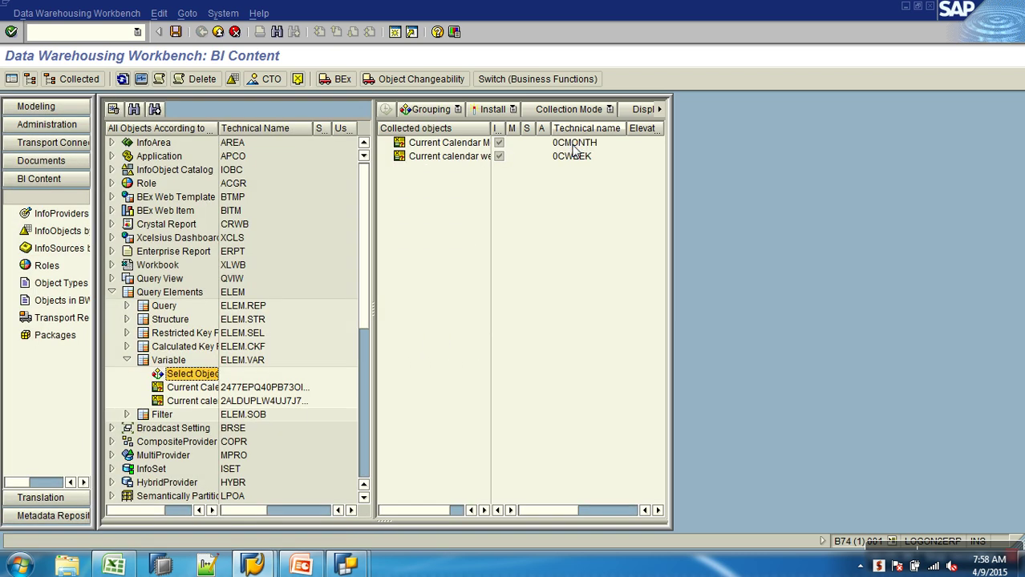
Step: Install the collected variables 0CMONTH and 0CWEEK from BI Content using the direct Install option
click(573, 146)
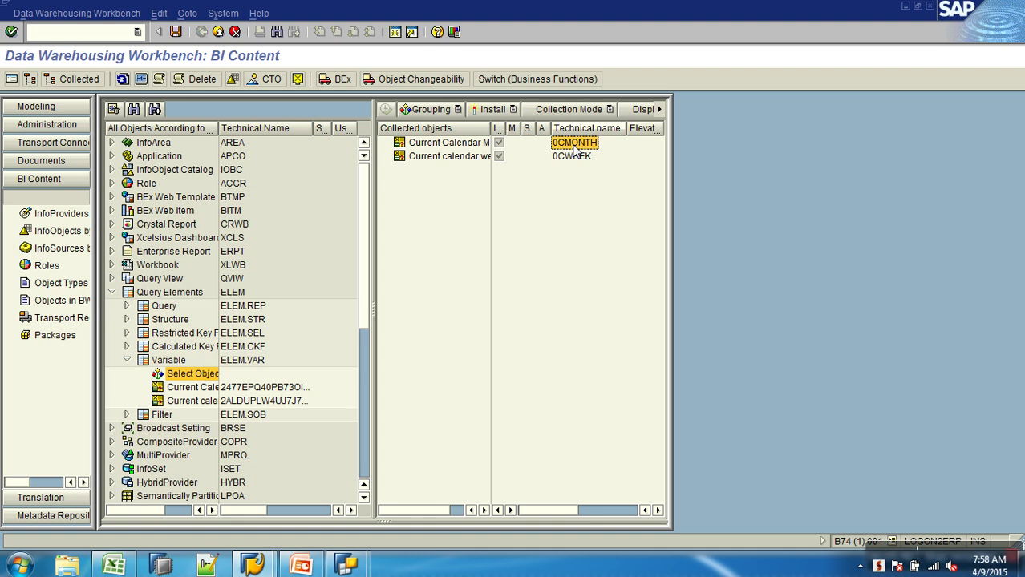
click(504, 110)
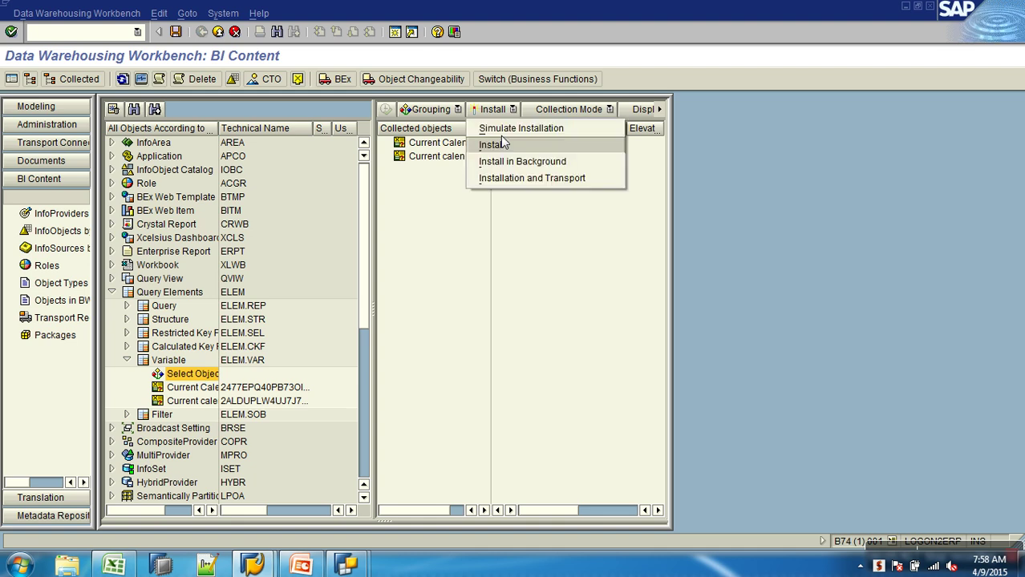
click(494, 145)
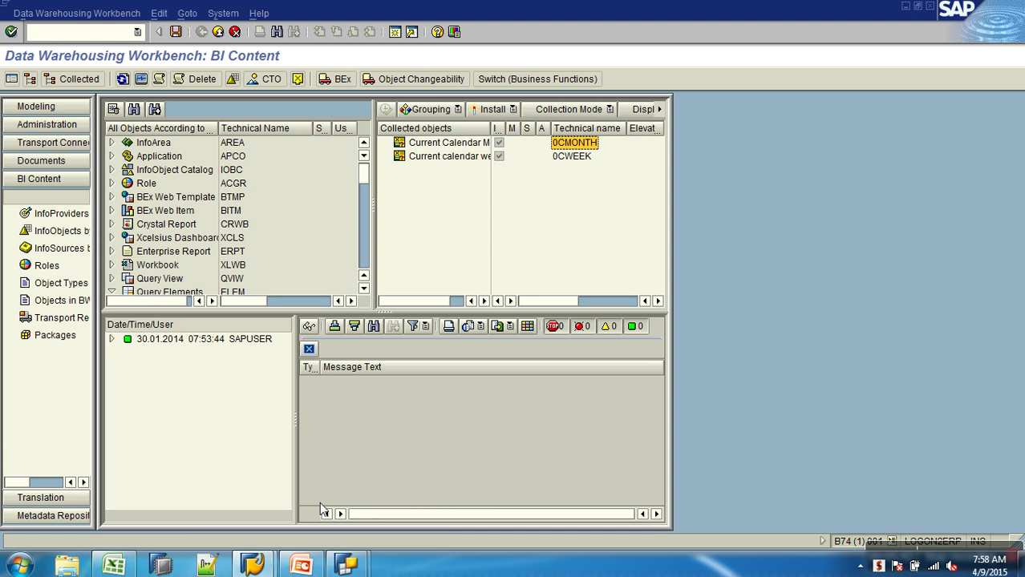
Step: Switch to BEx Query Designer and cancel the open variable editing and Calendar day value selection dialogs
mouse_move(345, 565)
click(404, 498)
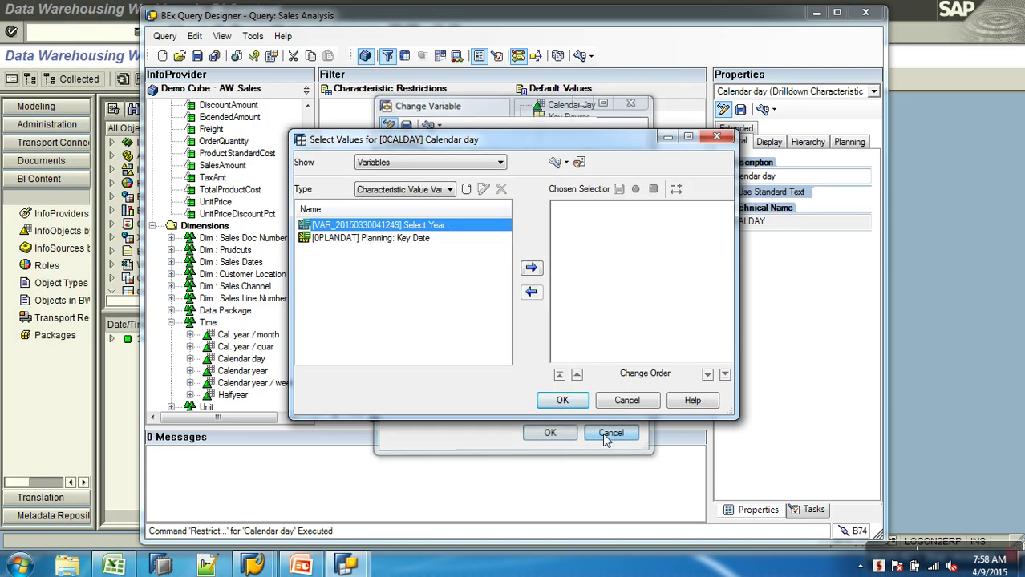
click(607, 434)
click(627, 400)
Step: Add Cal. year / month to the query's default values and open its value restriction
drag(265, 339, 583, 168)
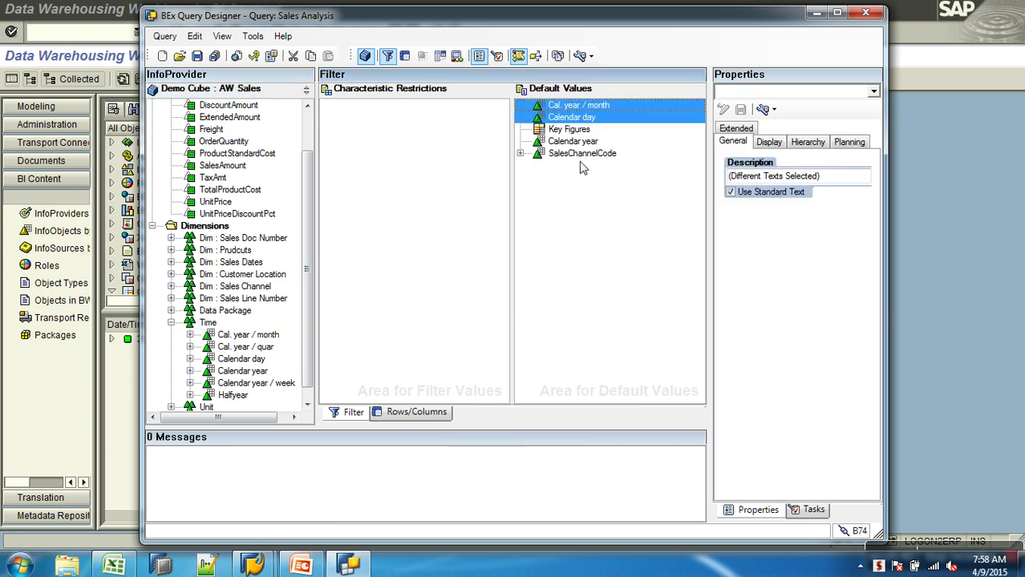
click(589, 108)
right_click(590, 106)
click(621, 115)
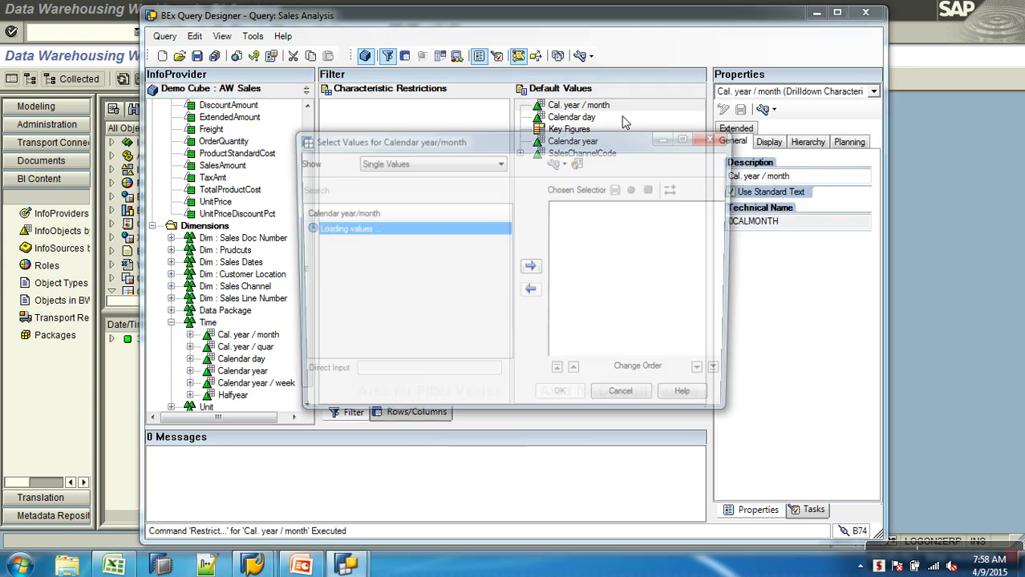
Step: List the variables available for Calendar year/month and display their technical names
click(437, 162)
click(423, 216)
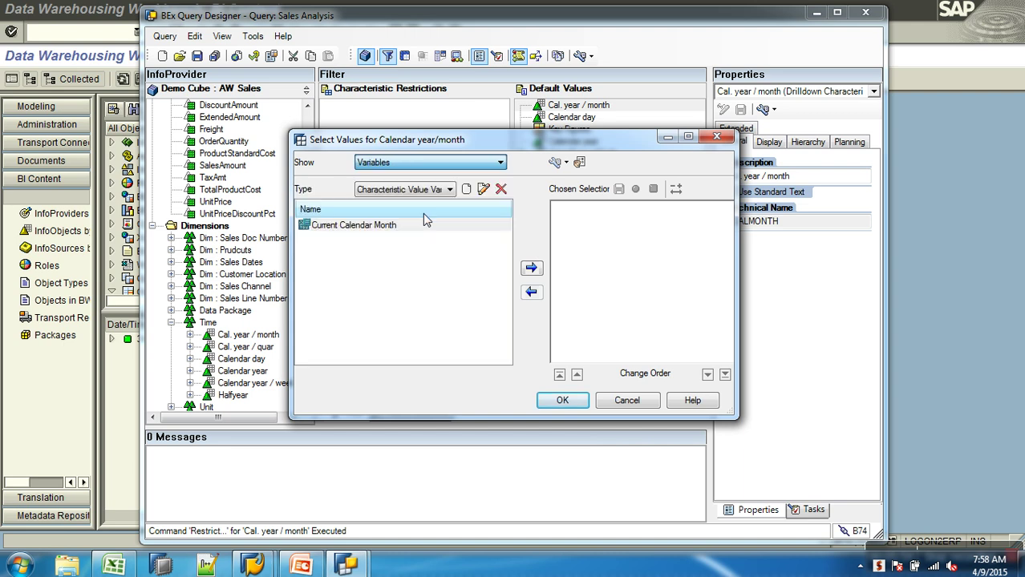
click(554, 162)
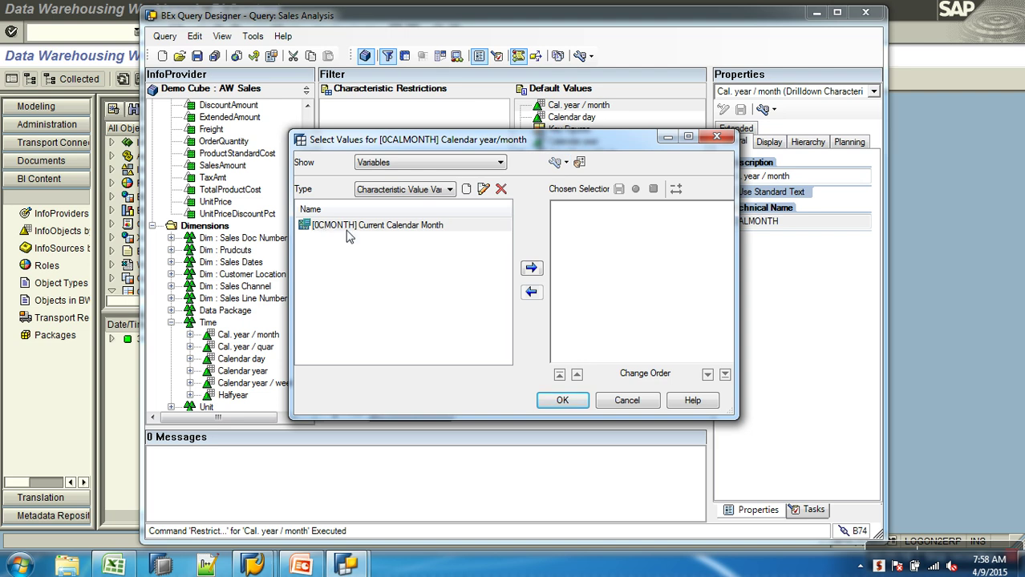